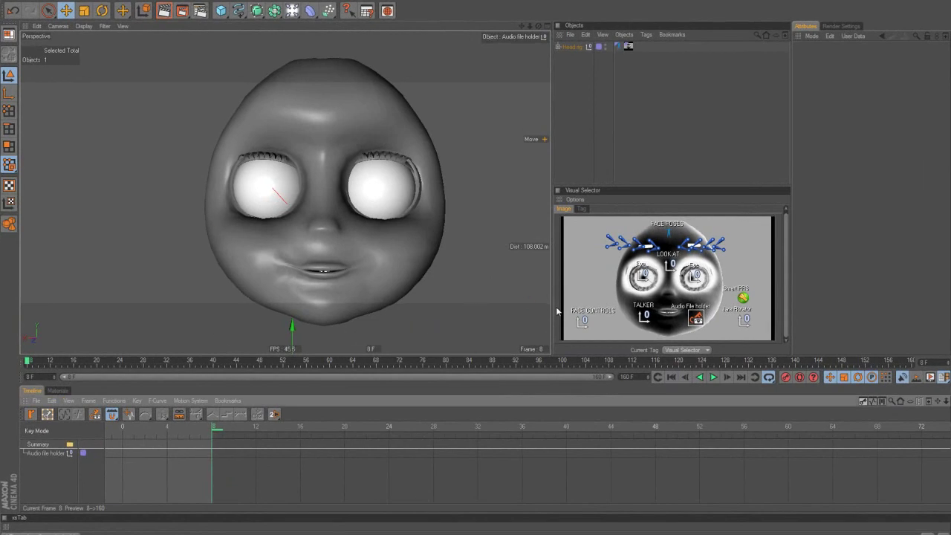
- Load test1.aif from the MAC_PC folder as the TALKER object's sound file
left_click(643, 319)
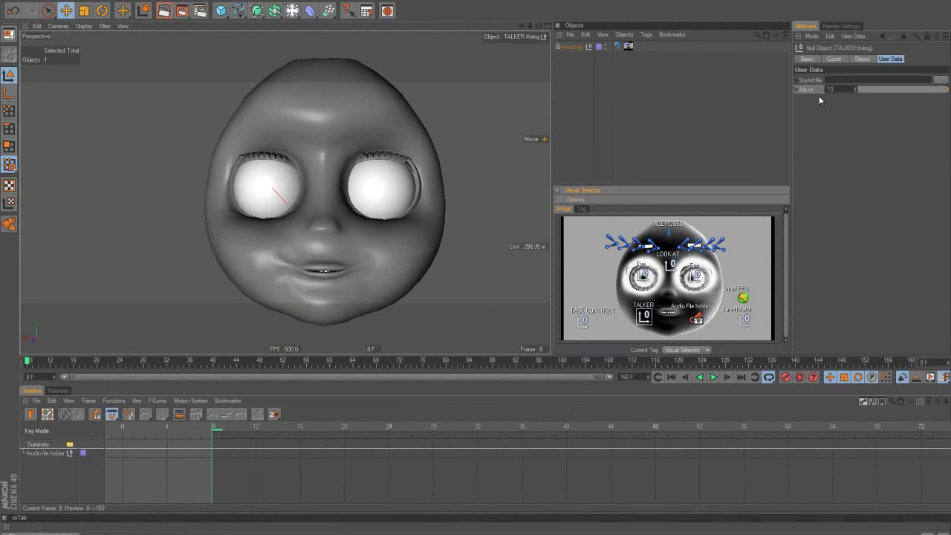
left_click(940, 81)
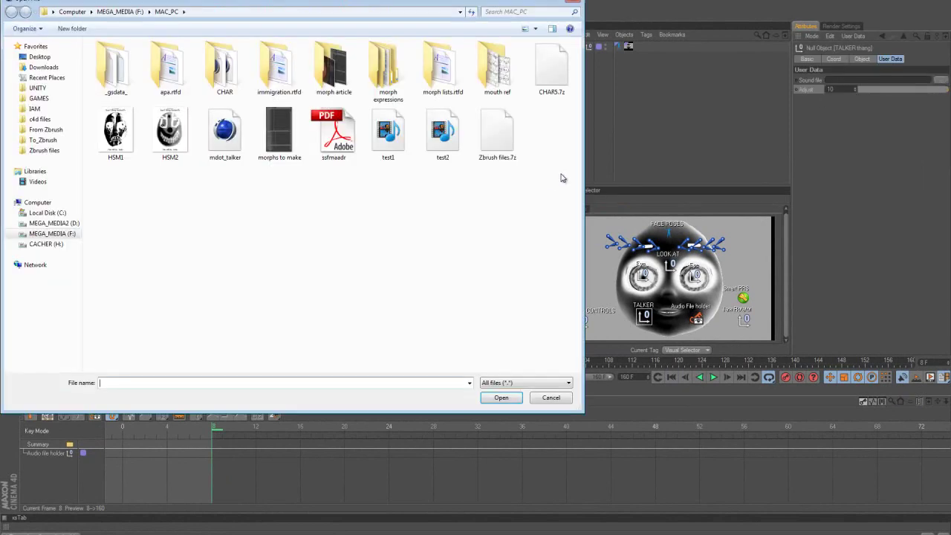
left_click(388, 132)
left_click(513, 397)
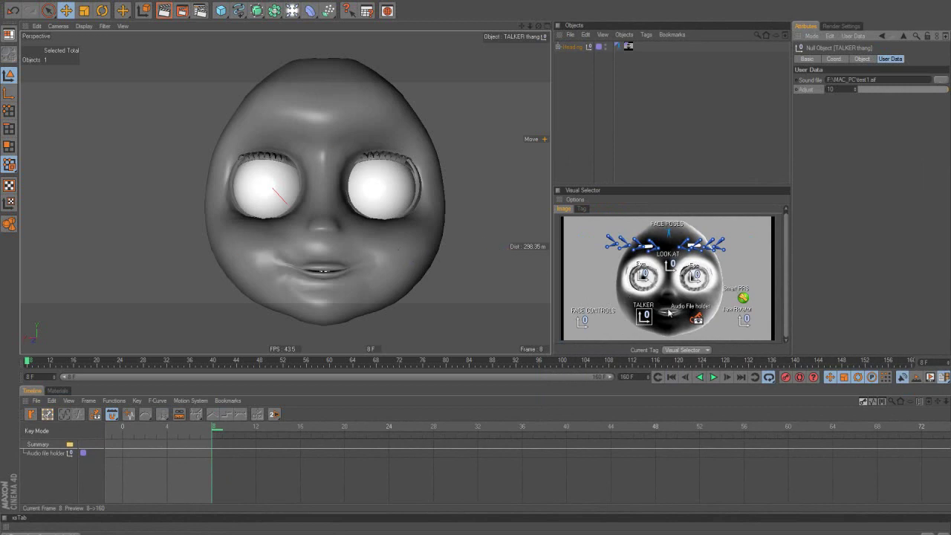
- Add a Sound special track to the Audio file holder and load test1.aif into it
left_click(697, 318)
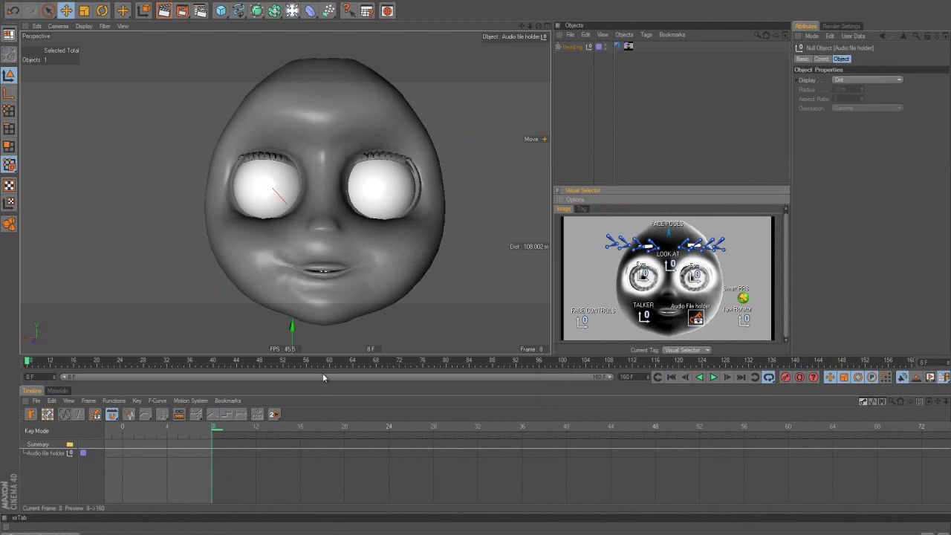
right_click(56, 454)
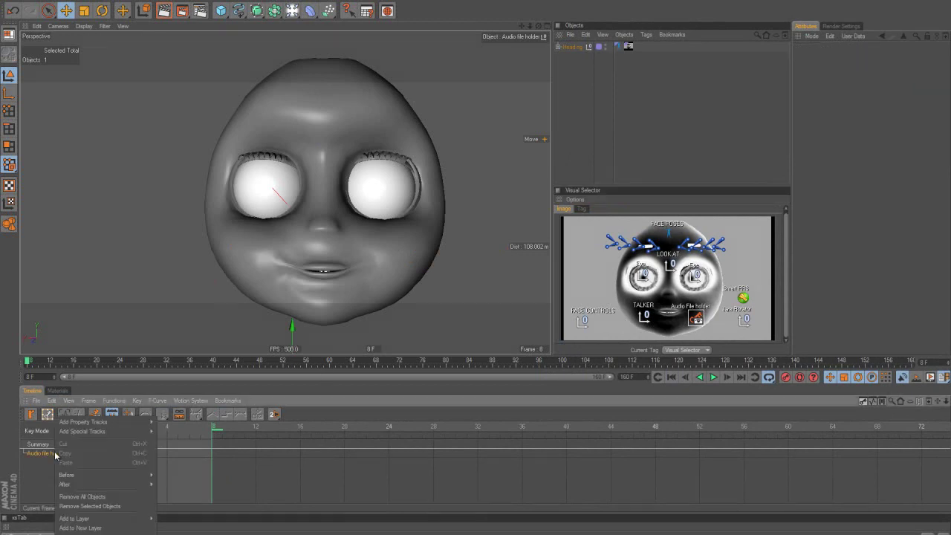
mouse_move(85, 431)
left_click(167, 460)
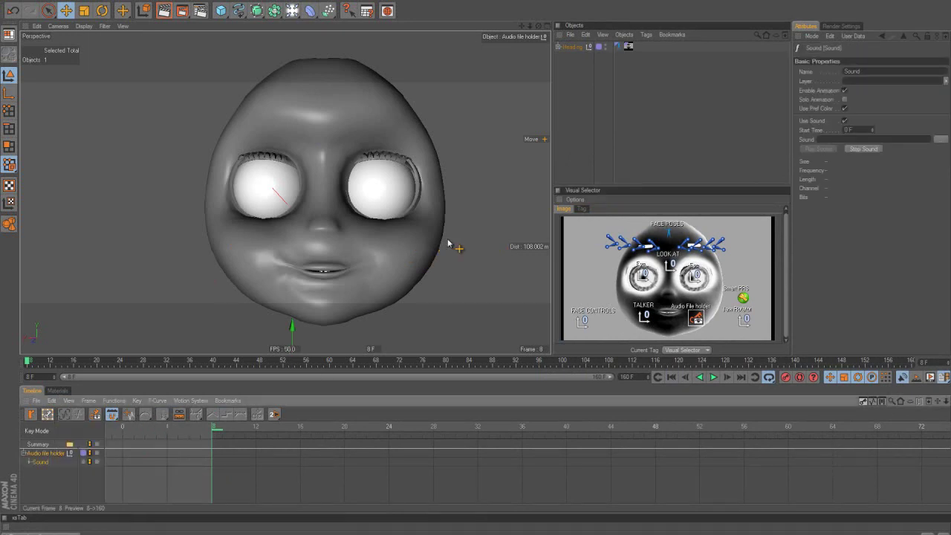
left_click(939, 141)
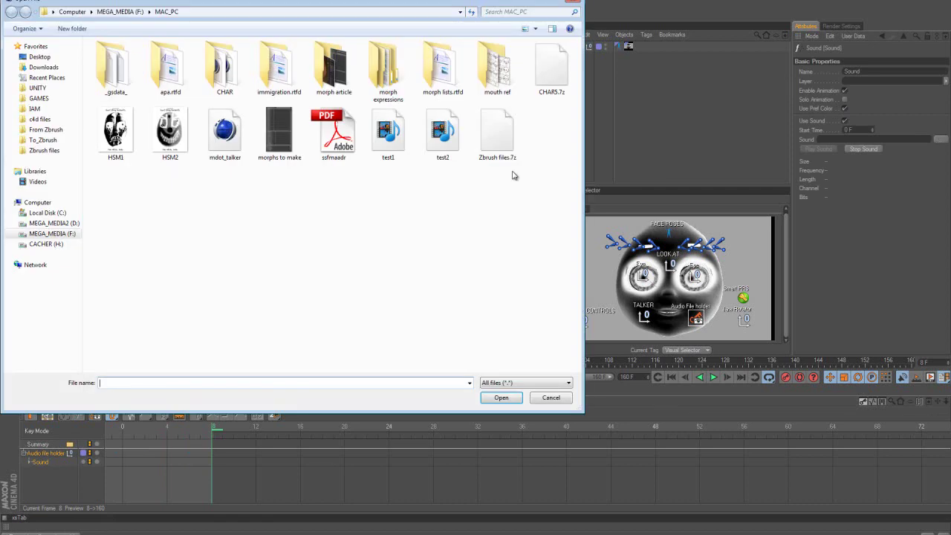
left_click(388, 133)
left_click(502, 398)
- Display the sound waveform in the animation time ruler and preview the lip sync, returning to the first frame
right_click(587, 370)
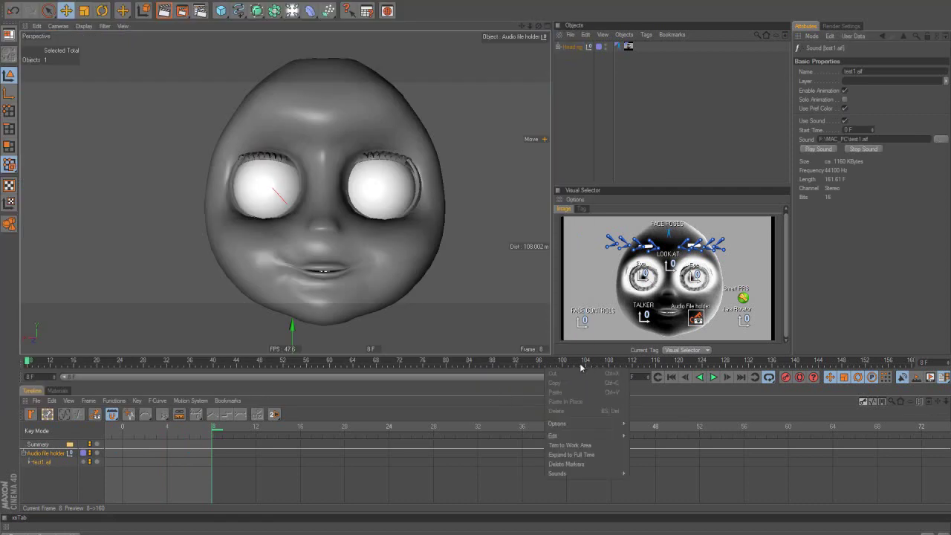
left_click(658, 476)
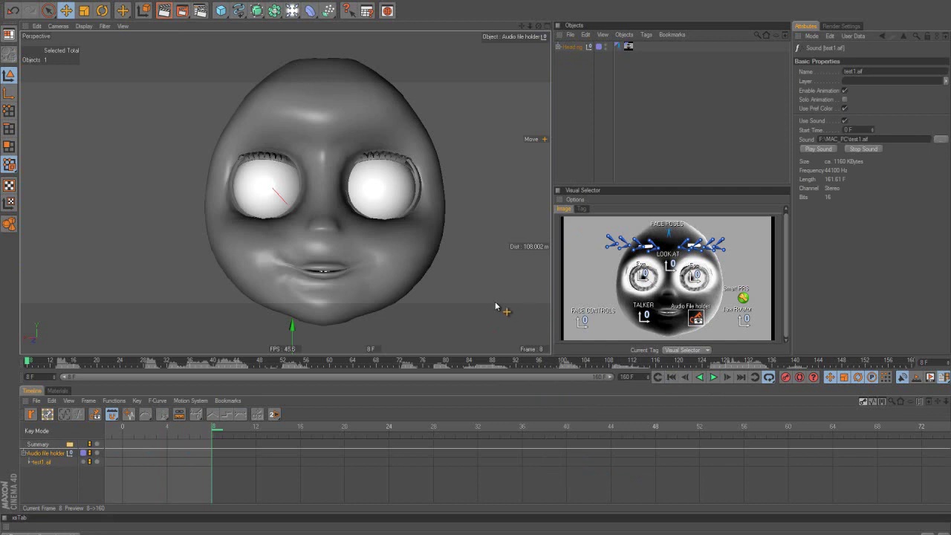
left_click(713, 377)
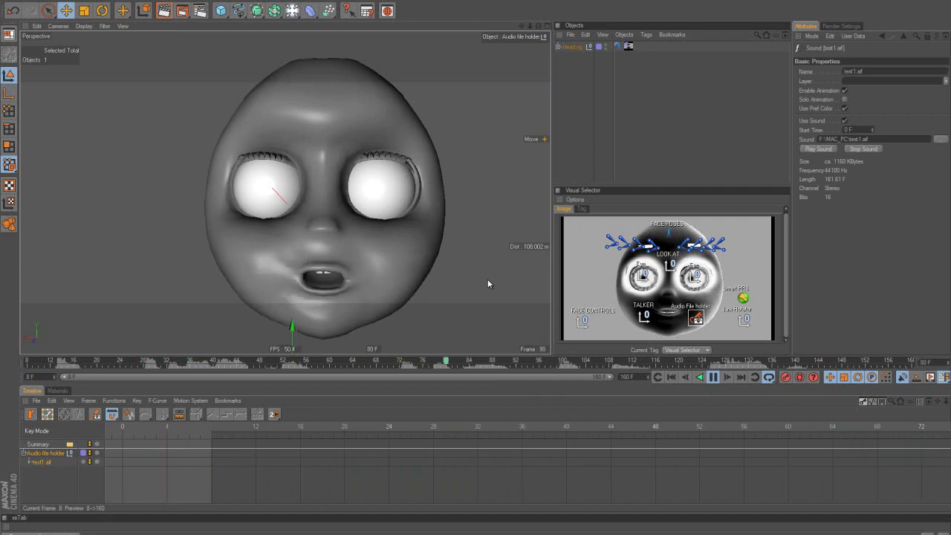
left_click(713, 377)
left_click(671, 376)
- Show the rig's joints in the viewport and watch them from the side of the head during playback
left_click_drag(245, 223, 155, 235, "alt")
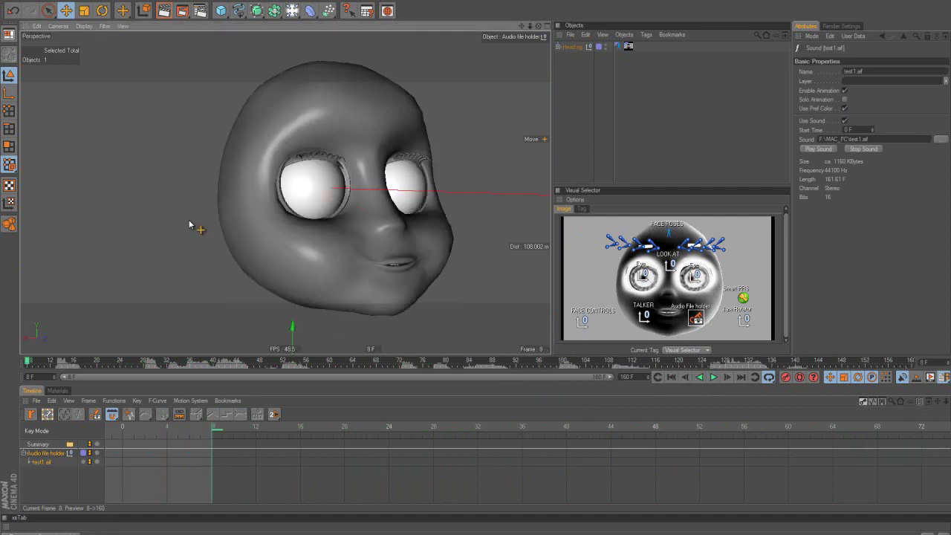
left_click(105, 26)
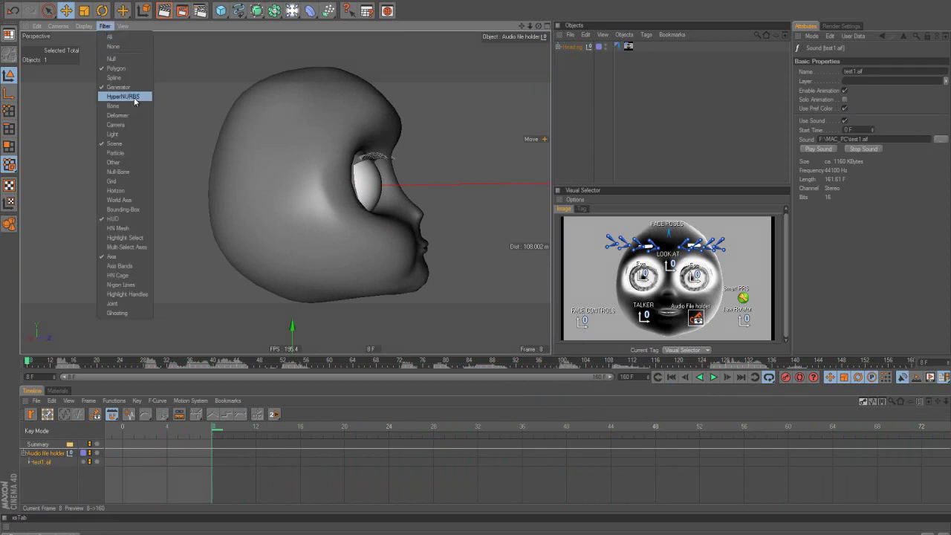
left_click(123, 164)
mouse_move(149, 170)
left_mouse_down("alt")
mouse_move(174, 161)
mouse_move(160, 173)
left_mouse_up("alt")
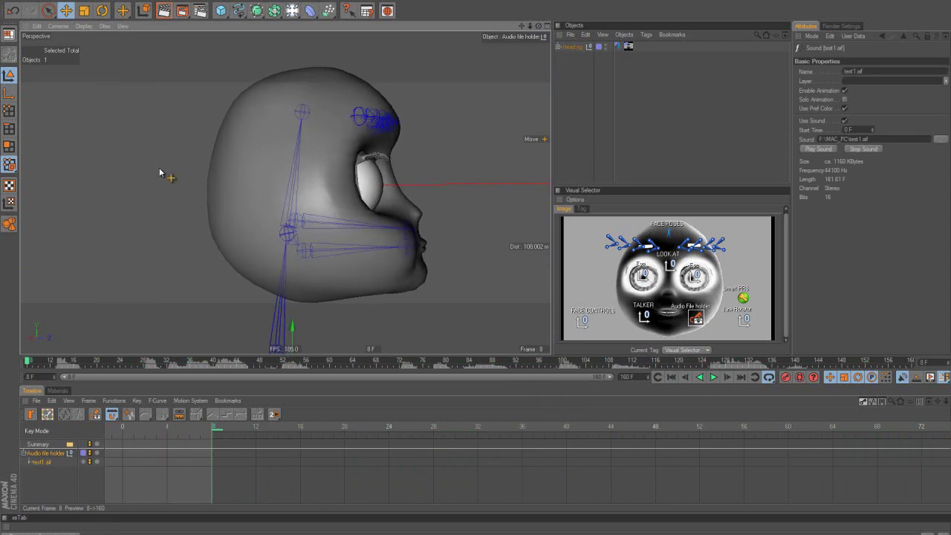
left_click(713, 378)
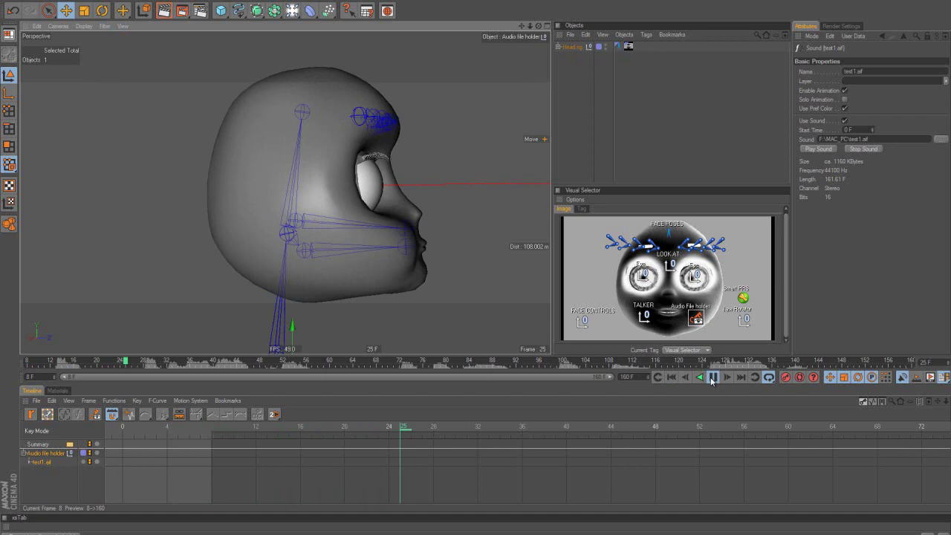
left_click(713, 377)
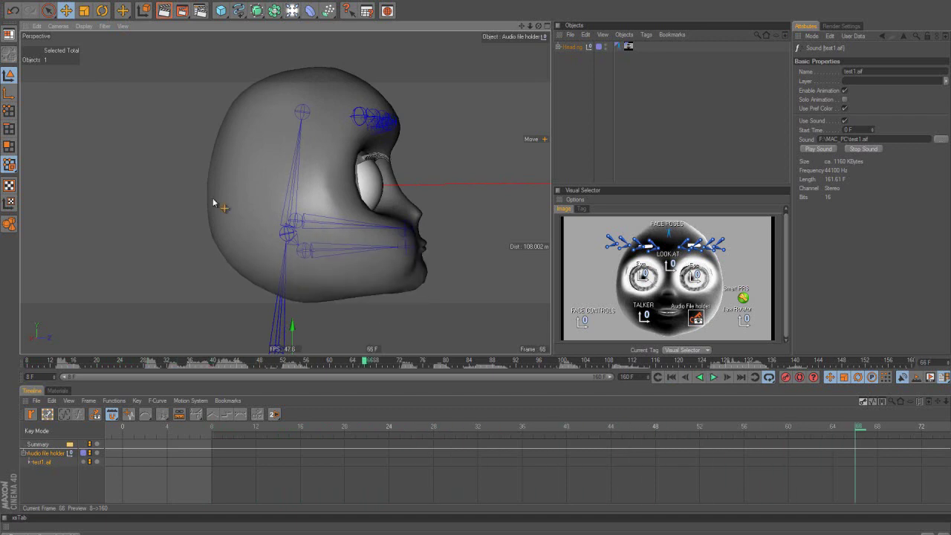
- Hide the rig's joints and return to a front view of the face at the animation's first frame
left_click_drag(212, 206, 335, 134, "alt")
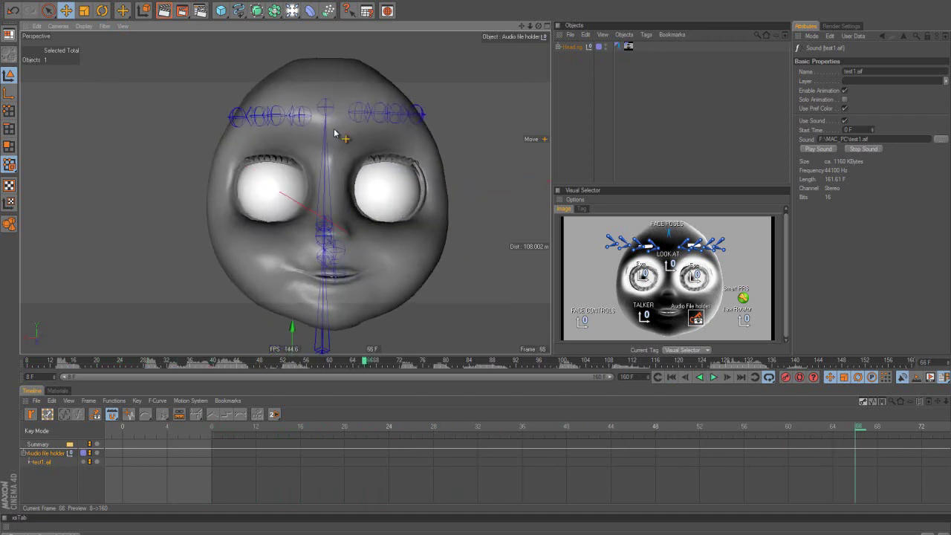
left_click(104, 26)
left_click(112, 162)
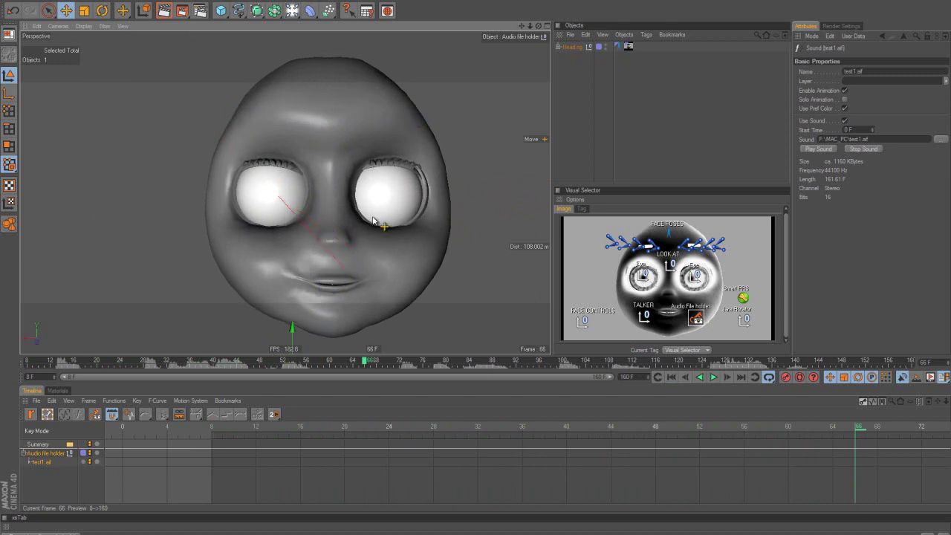
left_click_drag(394, 221, 392, 216, "alt")
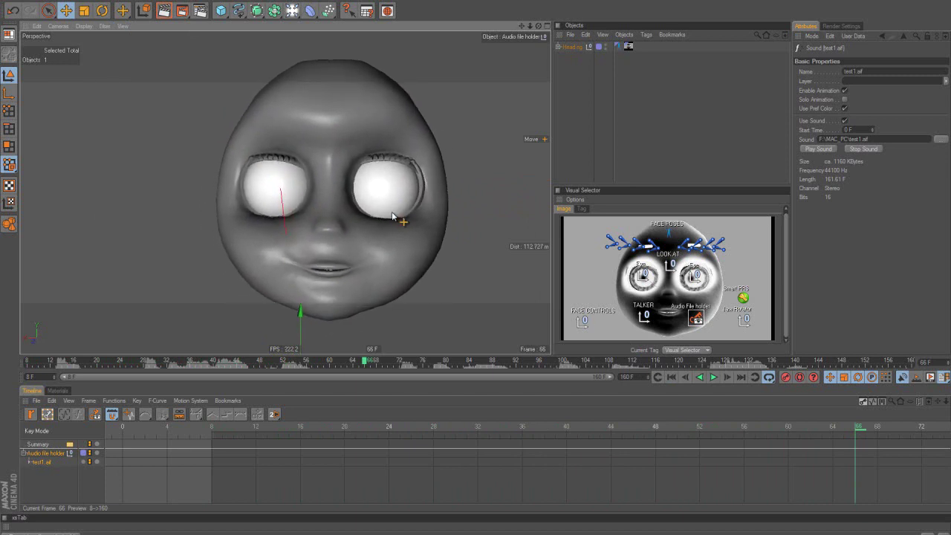
left_click(679, 376)
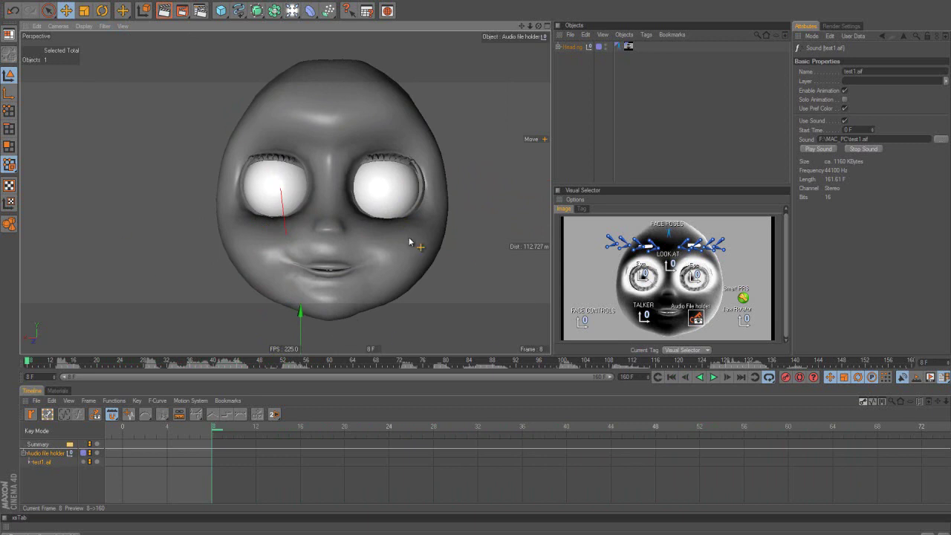
left_click_drag(356, 253, 373, 270, "alt")
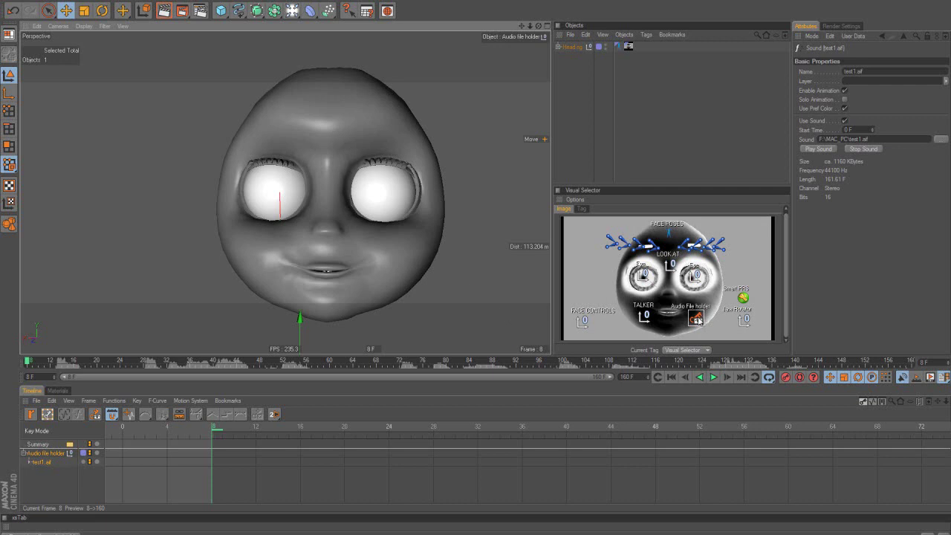
- Bake the jaw motion by playing the animation with Baker on in the face controls, and return to the first frame
left_click(581, 323)
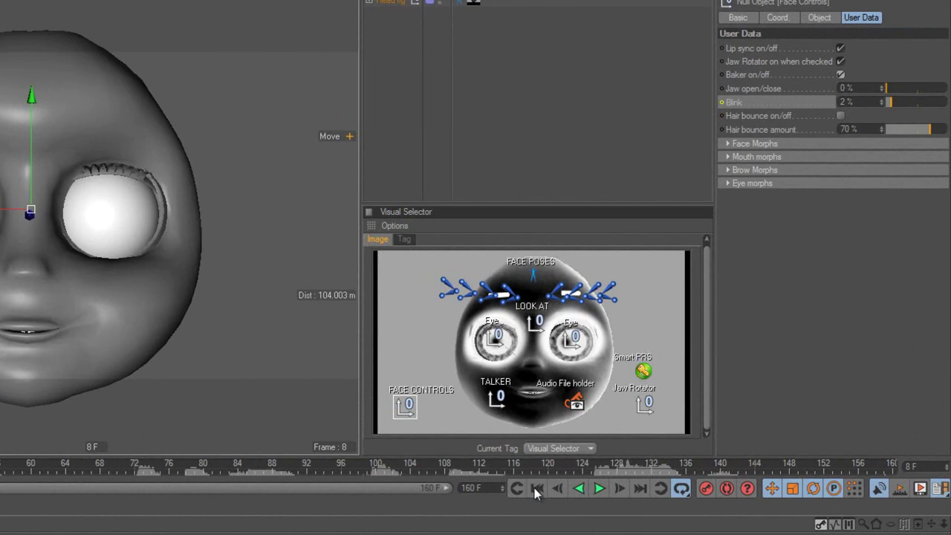
left_click(598, 489)
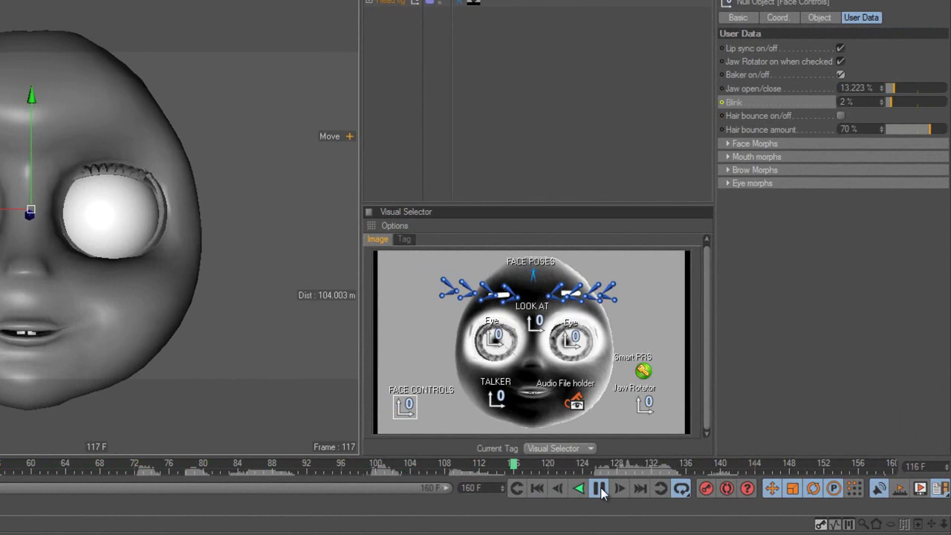
left_click(598, 489)
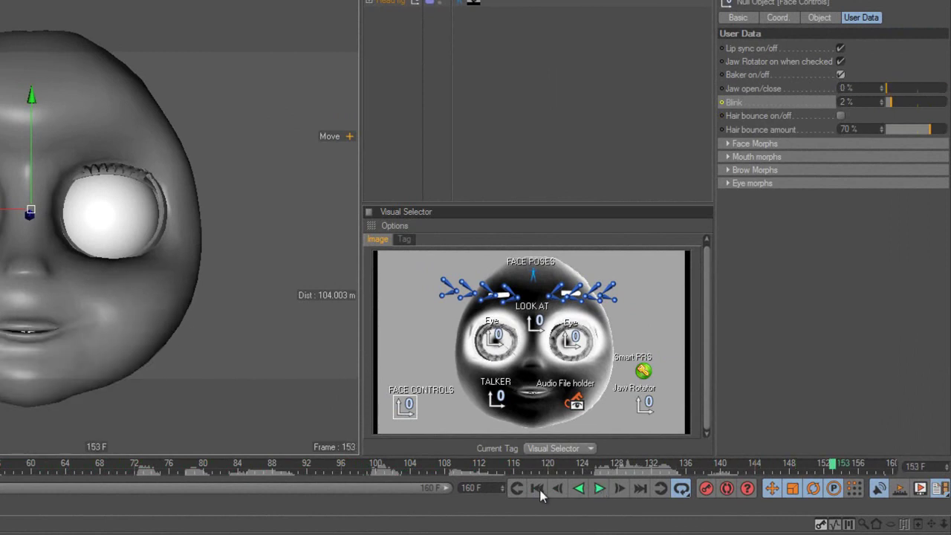
left_click(539, 488)
- Set all of the Jaw Rotator's rotation keys in the timeline to linear interpolation
left_click(645, 403)
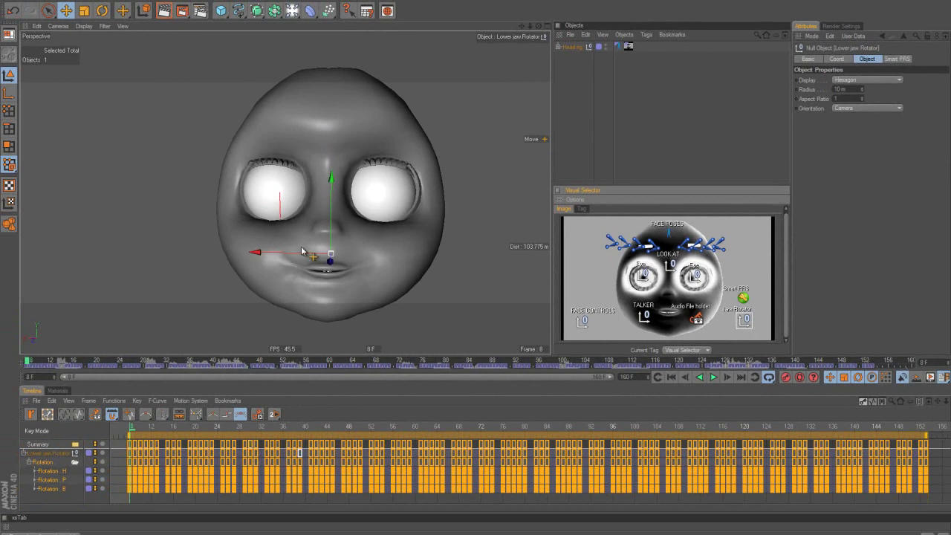
left_click(168, 445)
left_click(158, 459)
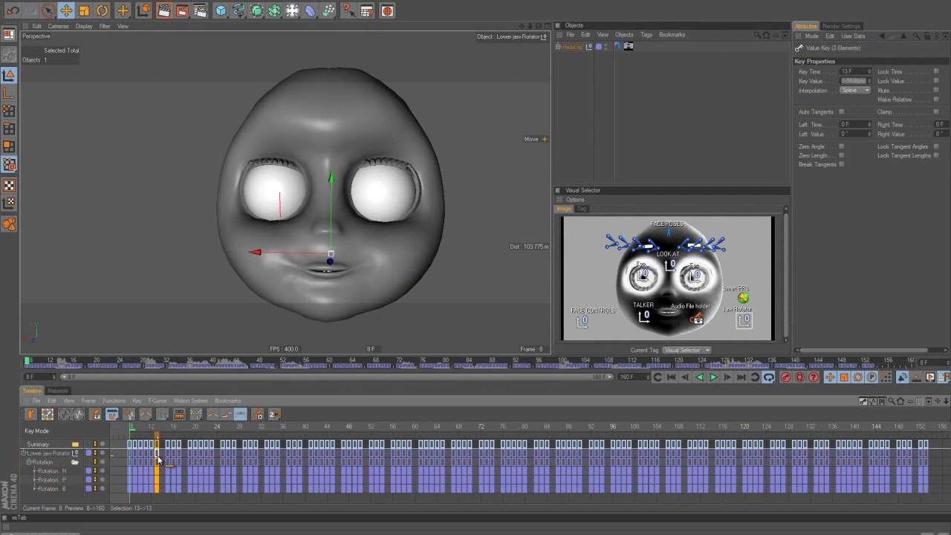
key("ctrl+a")
left_click(126, 405)
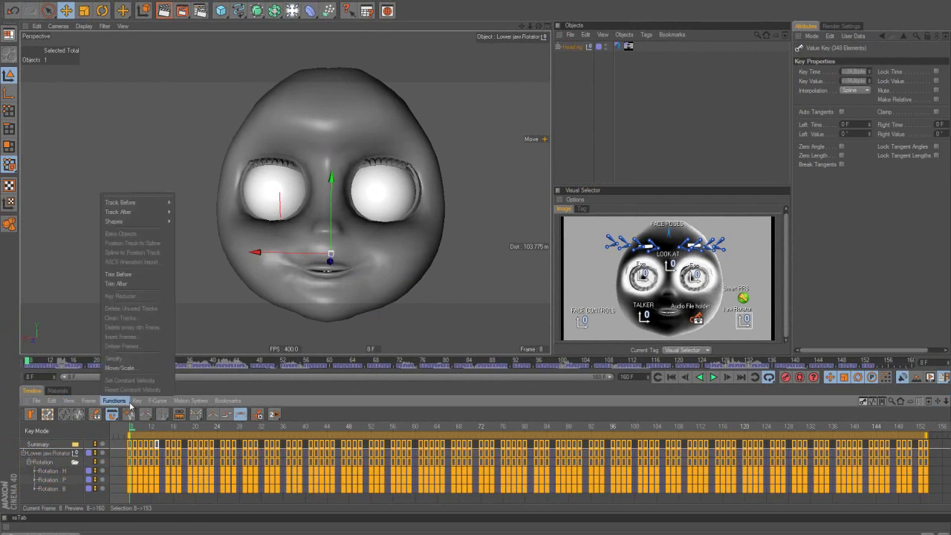
mouse_move(137, 402)
left_click(165, 224)
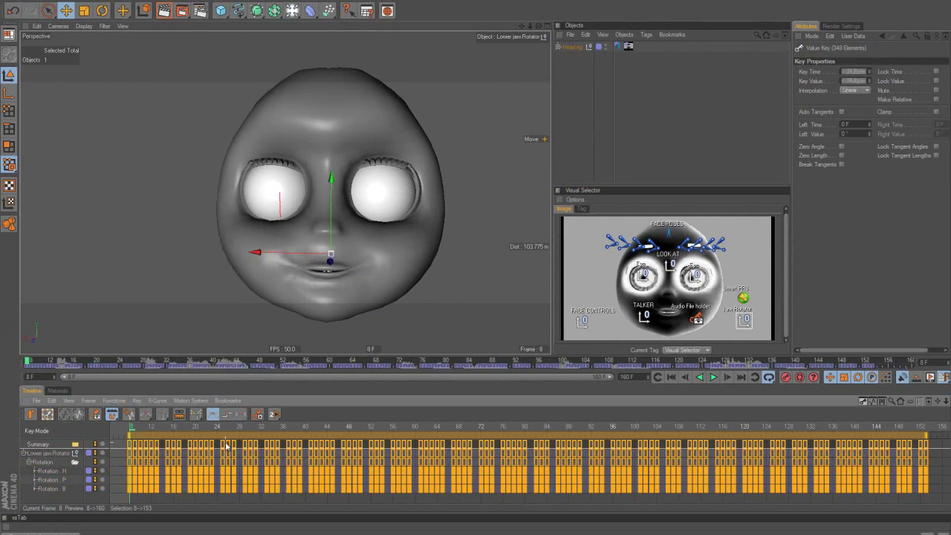
- Run Clean Tracks on all the Jaw Rotator's rotation keys in F-Curve mode and preview the result
left_click(123, 402)
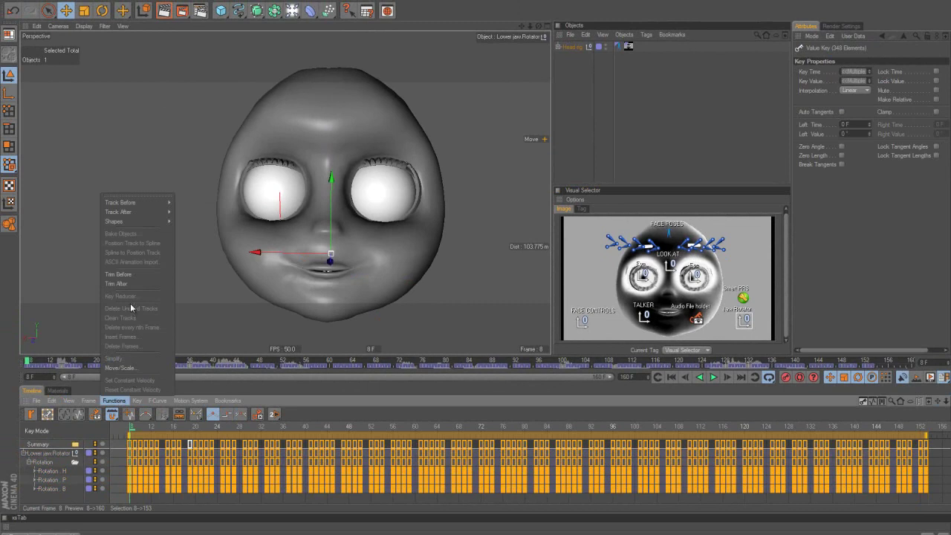
left_click(196, 445)
key("Tab")
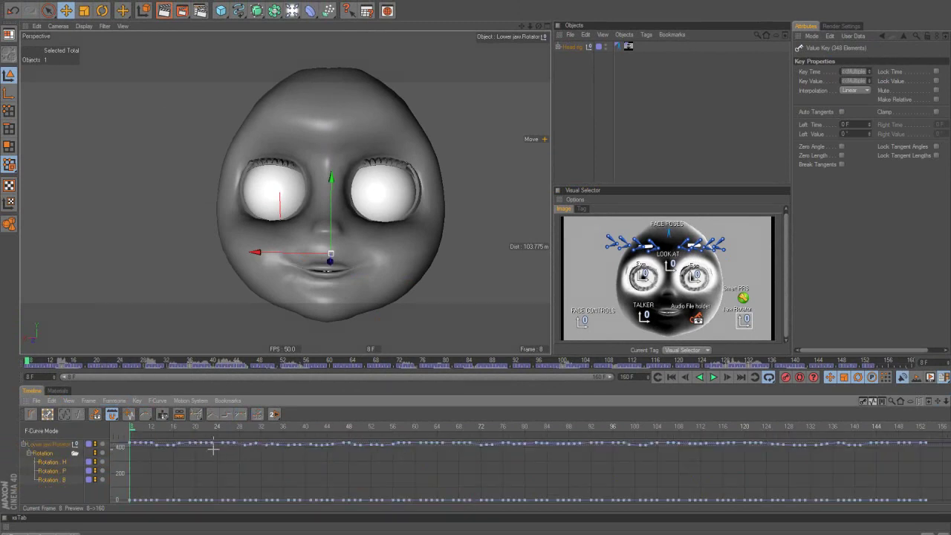
left_click(139, 405)
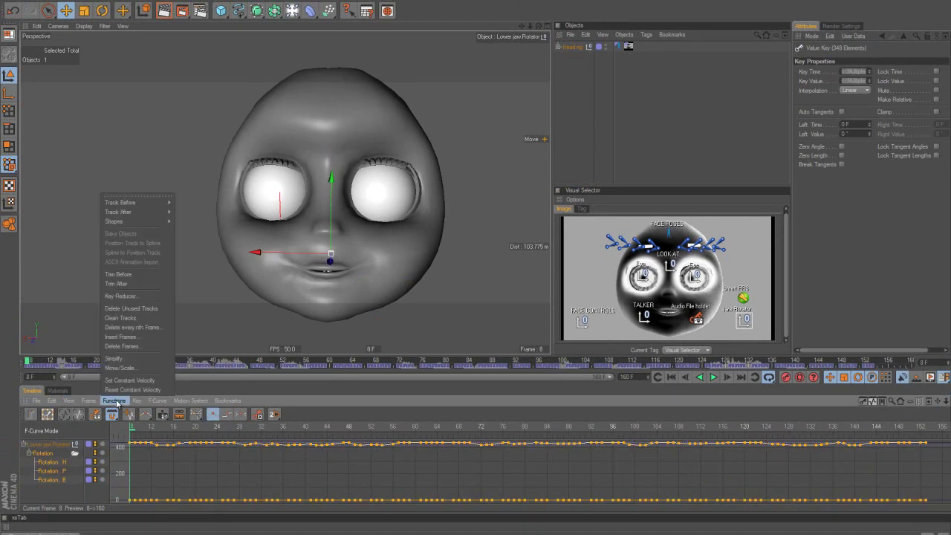
left_click(134, 320)
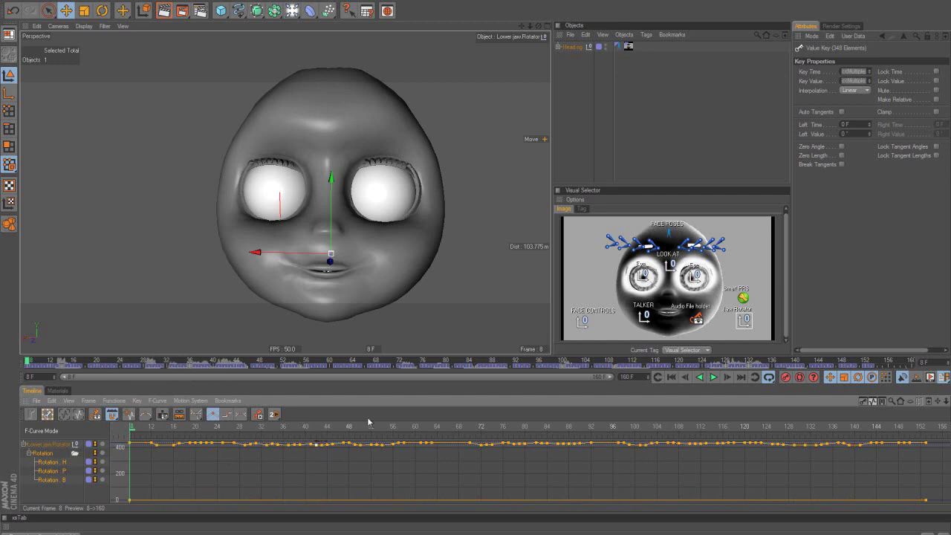
left_click(711, 377)
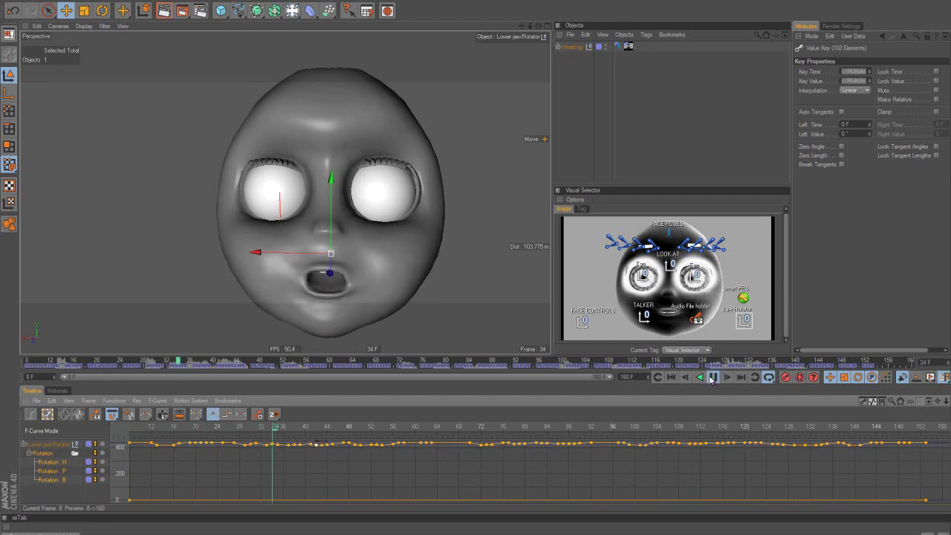
left_click(711, 378)
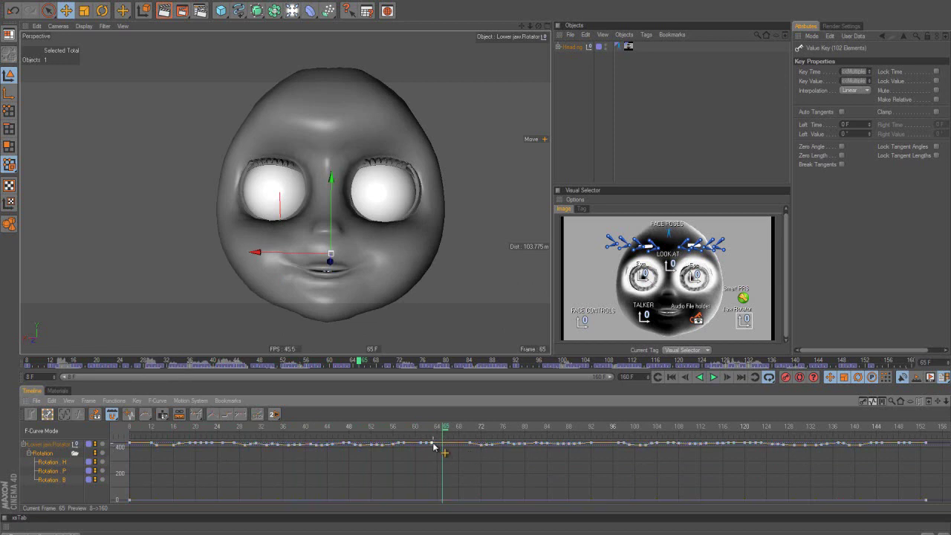
- Try moving the jaw rotation key at frame 63 on its curve, undo the move, and replay the animation from the start
mouse_move(432, 444)
left_mouse_down()
mouse_move(435, 429)
mouse_move(437, 454)
left_mouse_up()
key("ctrl+z")
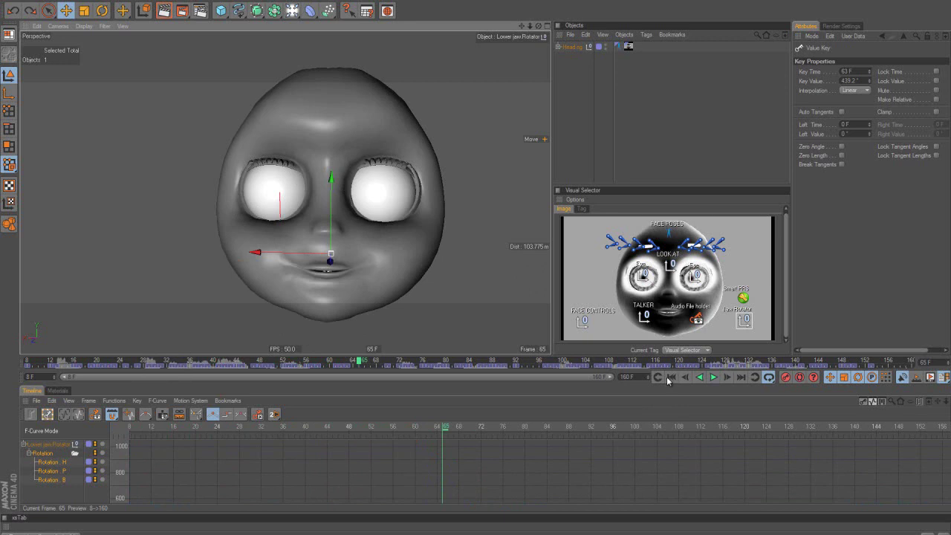
left_click(669, 378)
left_click(713, 377)
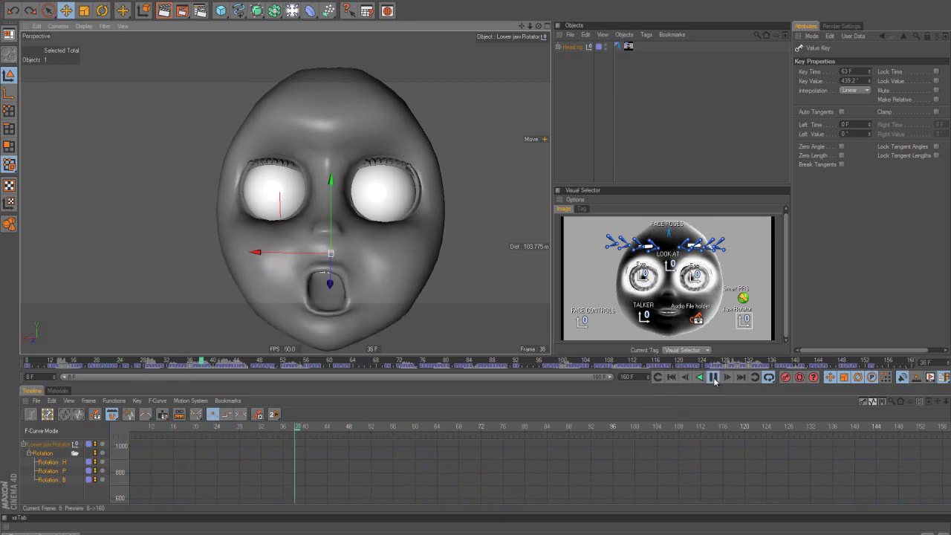
- Stop playback, return to the first frame, and remove the Jaw Rotator's baked rotation keys through its Smart PRS tag
left_click(713, 377)
left_click(672, 377)
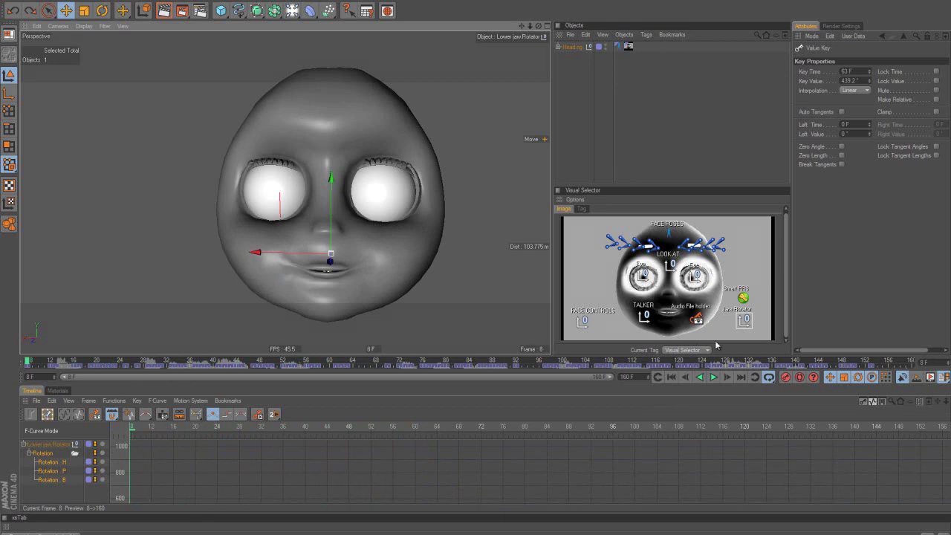
left_click(744, 321)
left_click(743, 298)
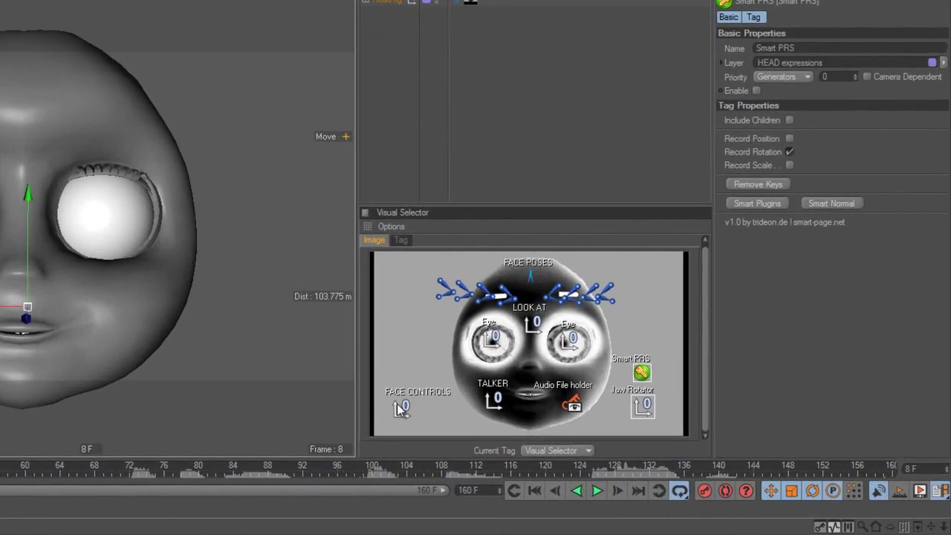
- Turn on Lip sync and Jaw Rotator in the face controls
left_click(582, 321)
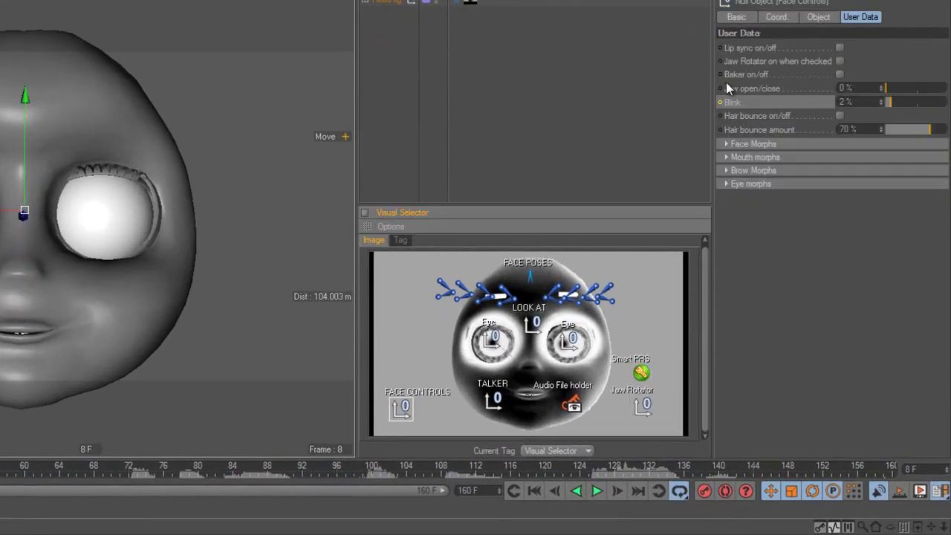
left_click(839, 47)
left_click(840, 61)
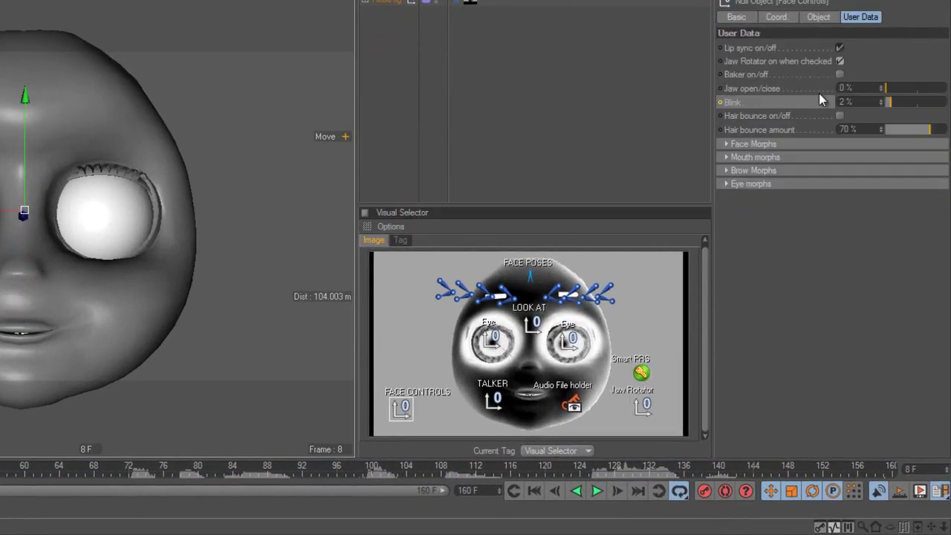
- Play the lip sync while trying the TALKER's Adjust value at 2, undo that change, and return to the first frame
left_click(495, 406)
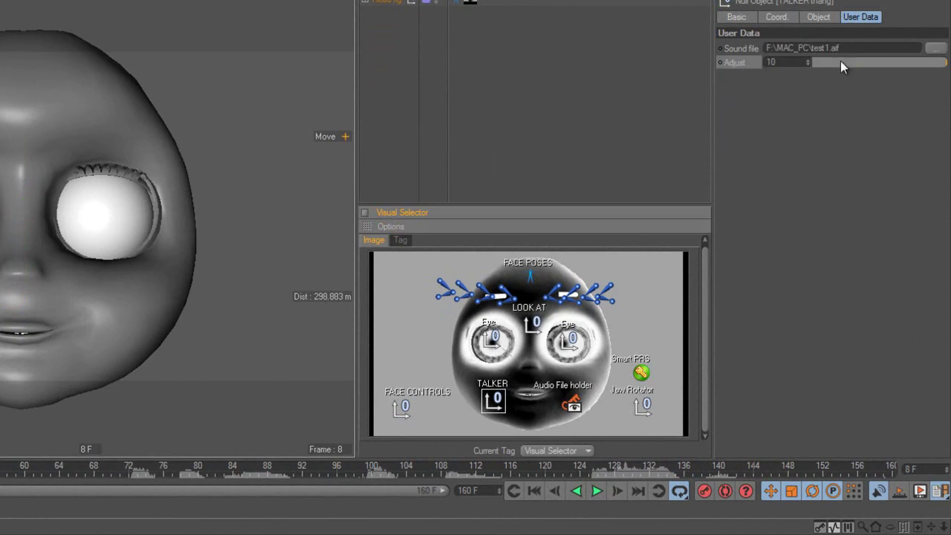
left_click(596, 491)
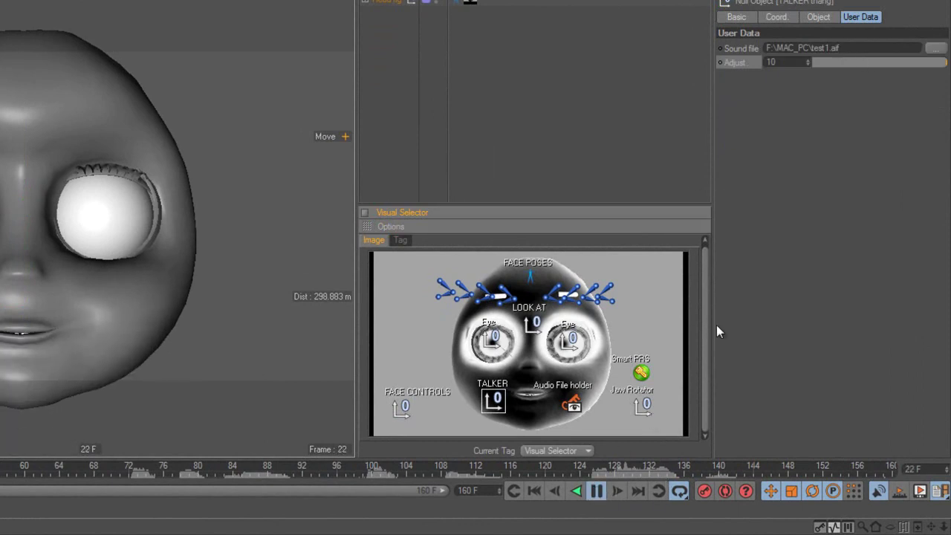
left_click(879, 63)
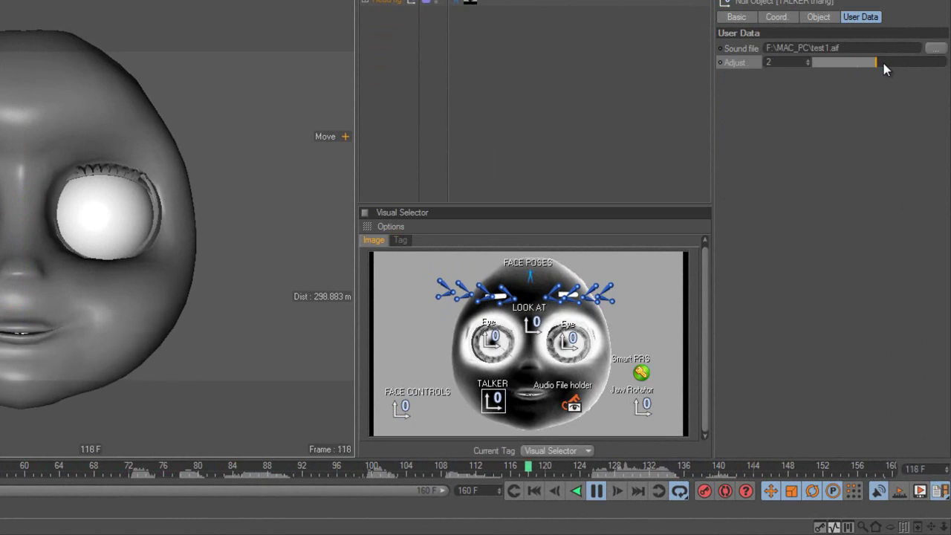
key("ctrl+z")
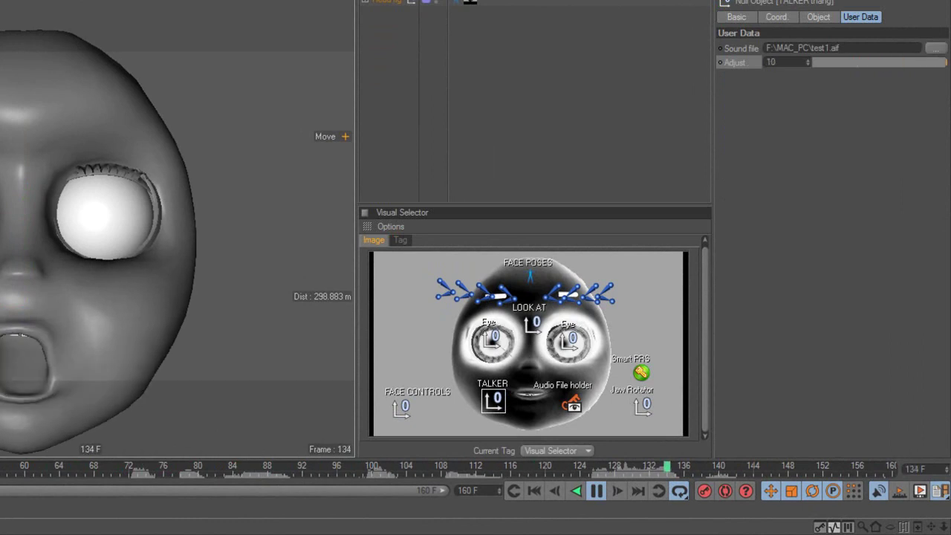
left_click(596, 491)
left_click(539, 490)
- Turn off Lip sync in the face controls and open the jaw manually by setting Jaw open/close to 34%
left_click_drag(133, 342, 4, 341, "alt")
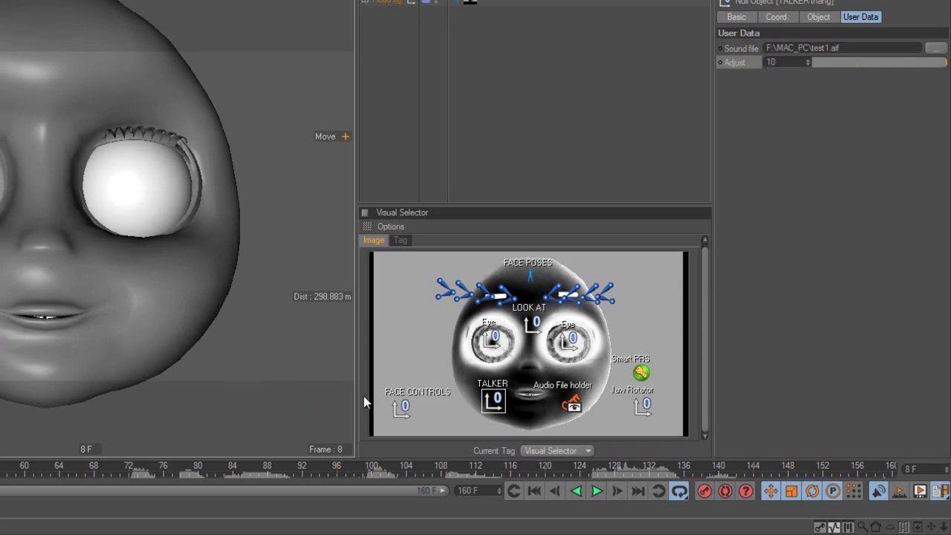
left_click(400, 407)
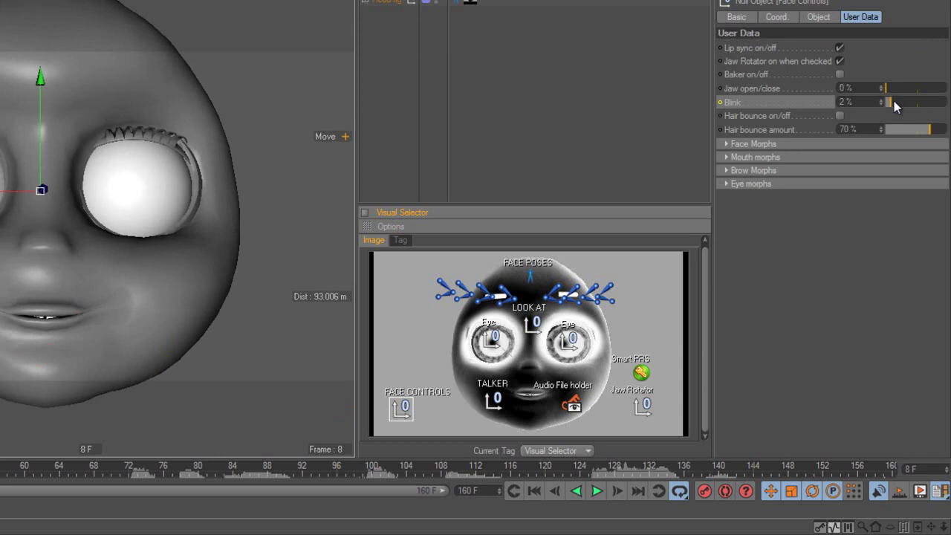
left_click_drag(883, 91, 889, 89)
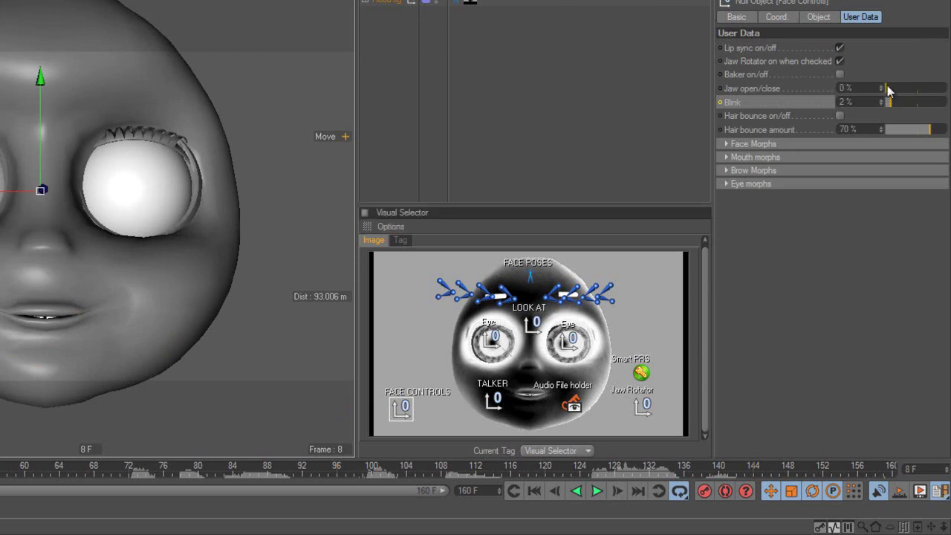
left_click(840, 61)
left_click_drag(885, 89, 777, 122)
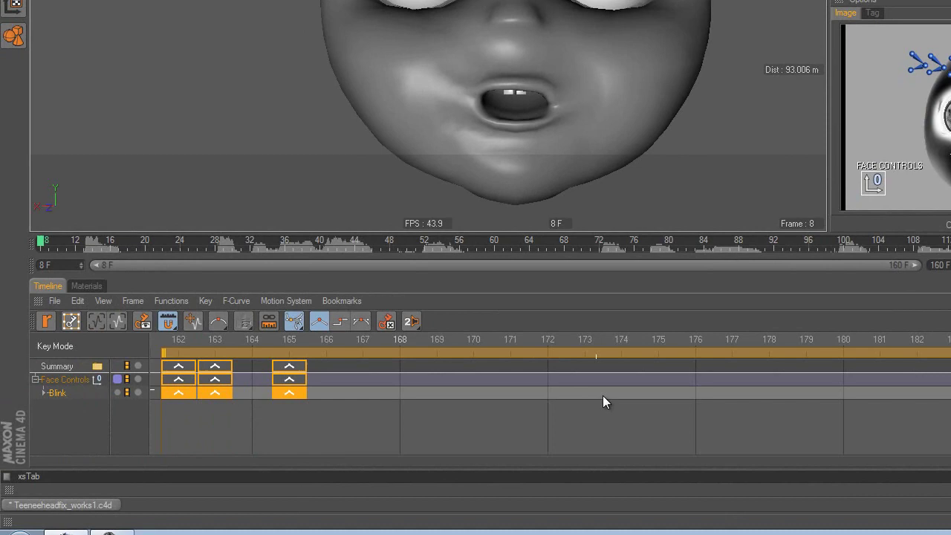
- Move all the Blink keys in the timeline to frames 9 to 41 and play the animation
right_click_drag(603, 395, 207, 399, "alt")
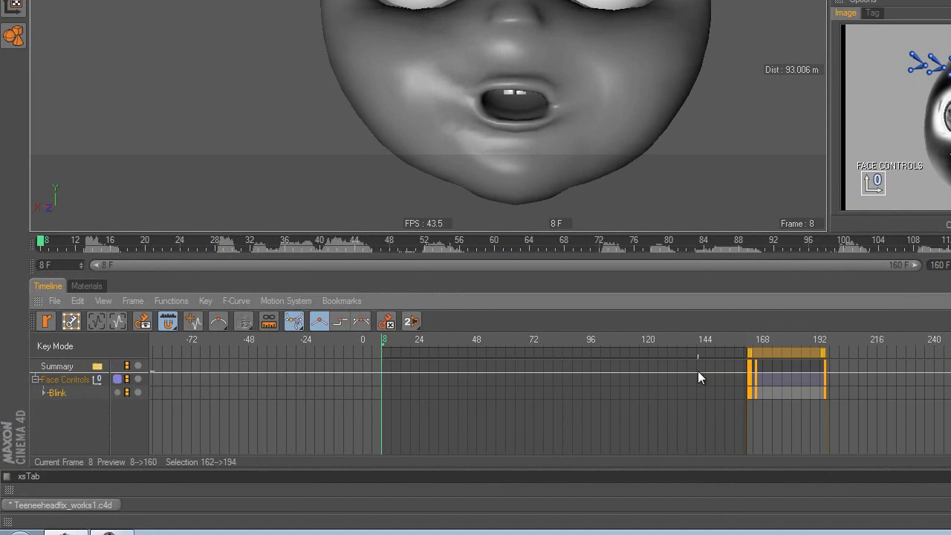
left_click(778, 428)
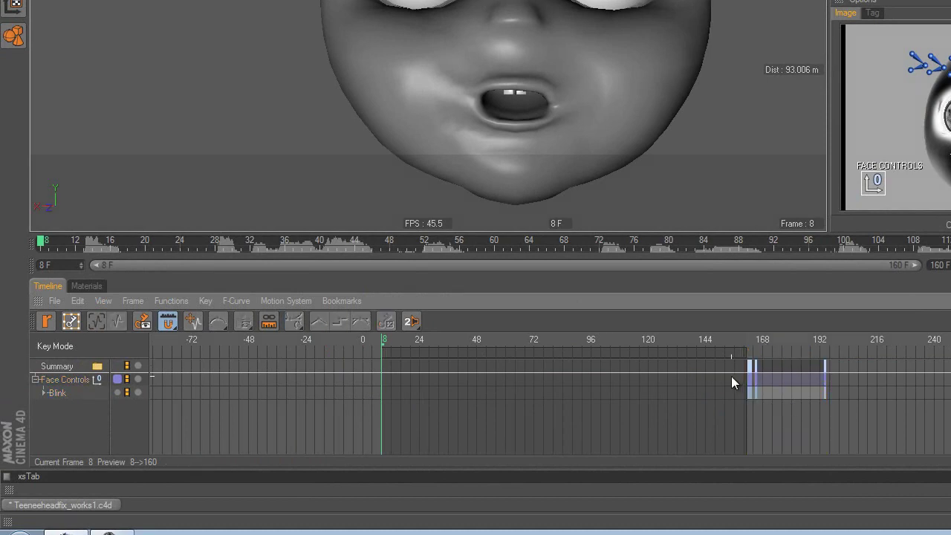
left_click_drag(732, 363, 817, 392)
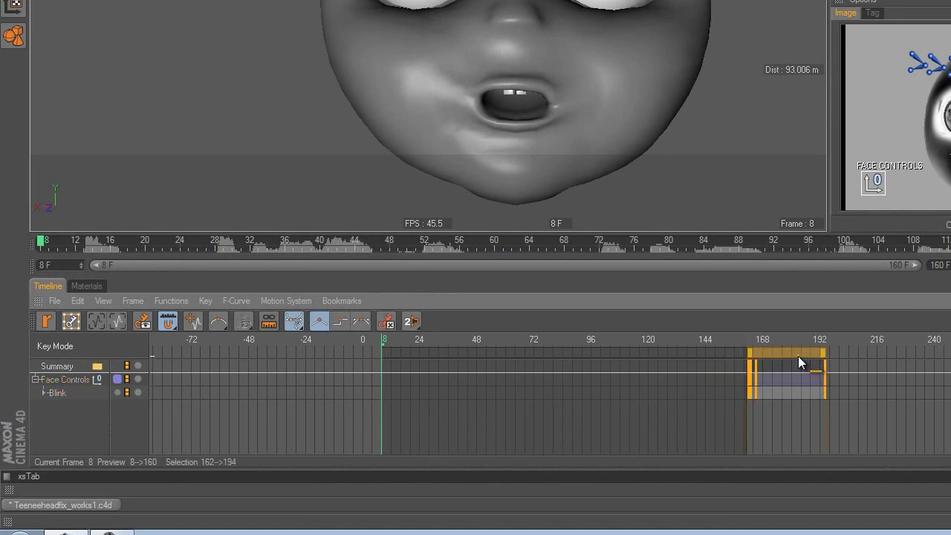
left_click_drag(798, 356, 434, 360)
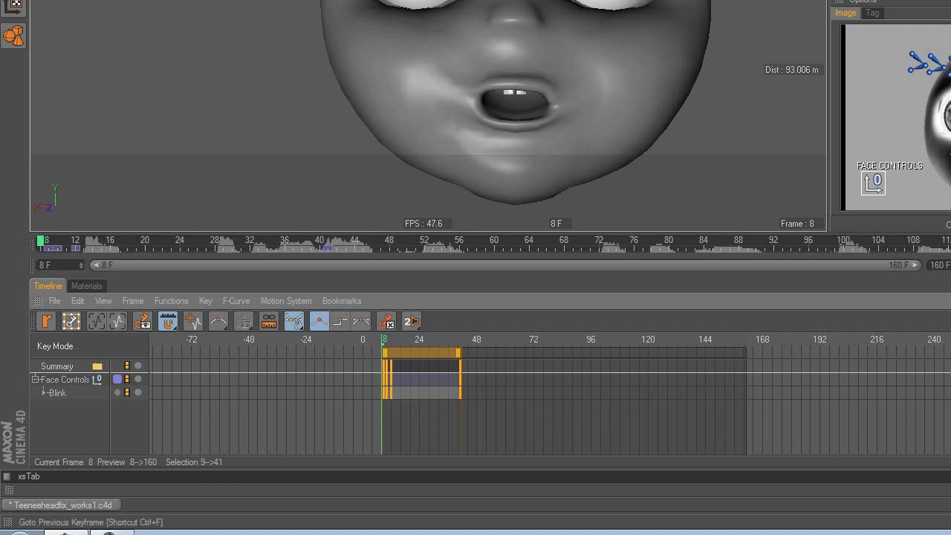
key("F8")
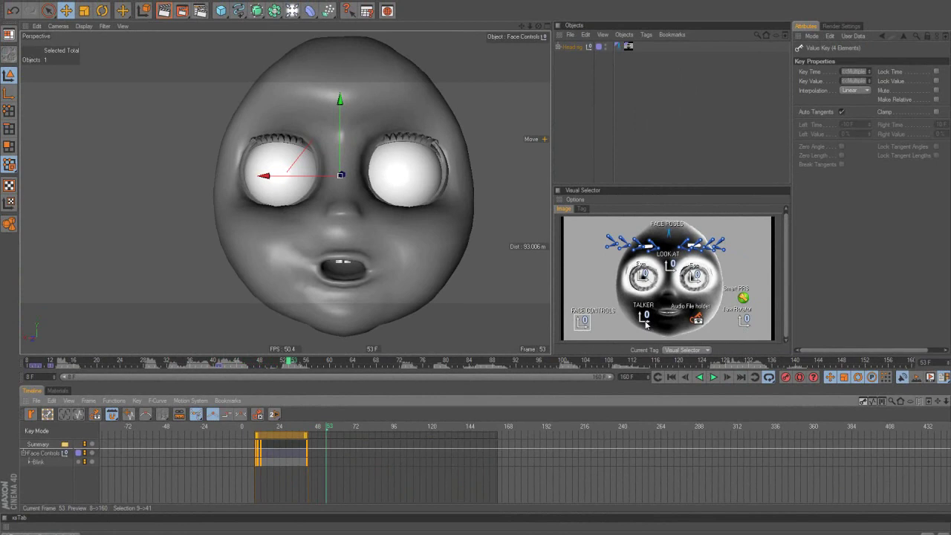
- Turn Lip sync back on in the face controls and preview the animation from the first frame
left_click(589, 325)
left_click(876, 80)
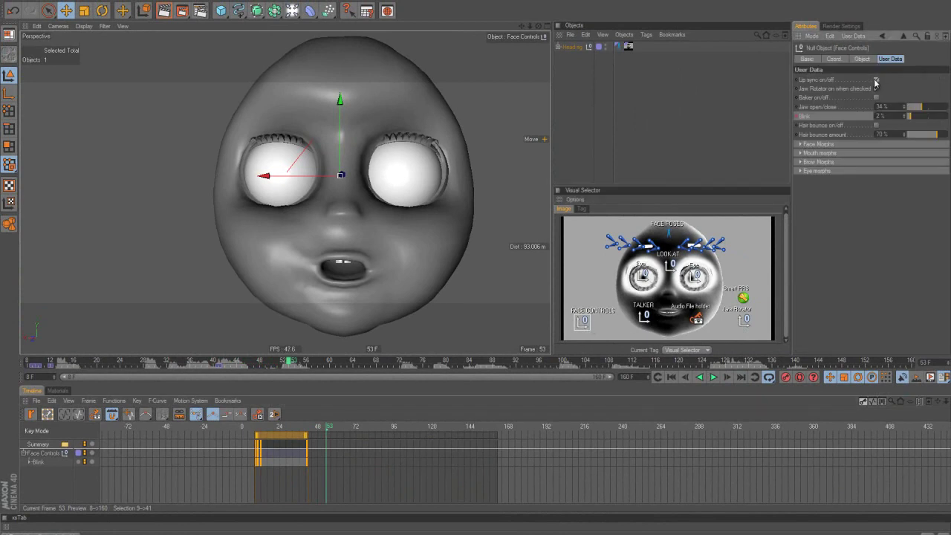
left_click(671, 377)
left_click(713, 377)
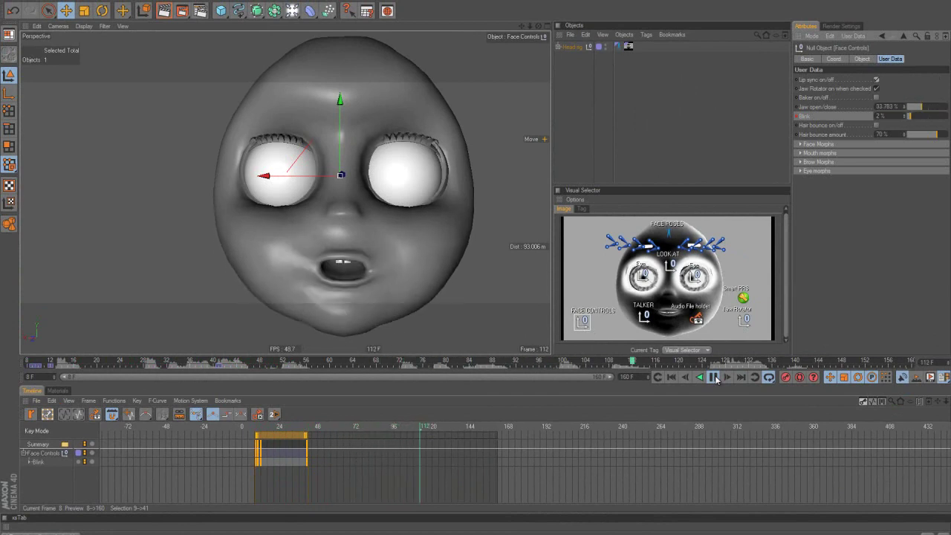
left_click(714, 377)
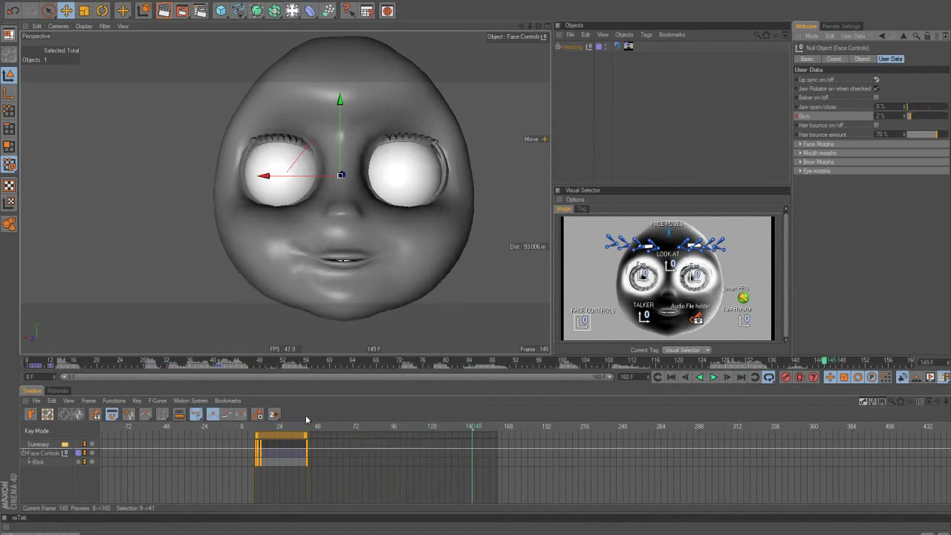
- Move all the Blink keys past the end of the preview range to frames 165 to 197, and replay from the first frame
left_click(276, 446)
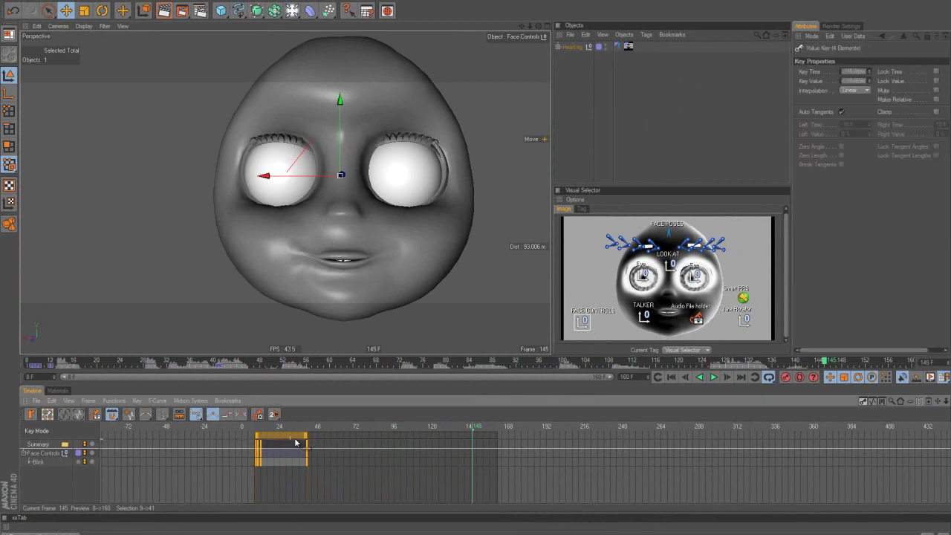
left_click(39, 463)
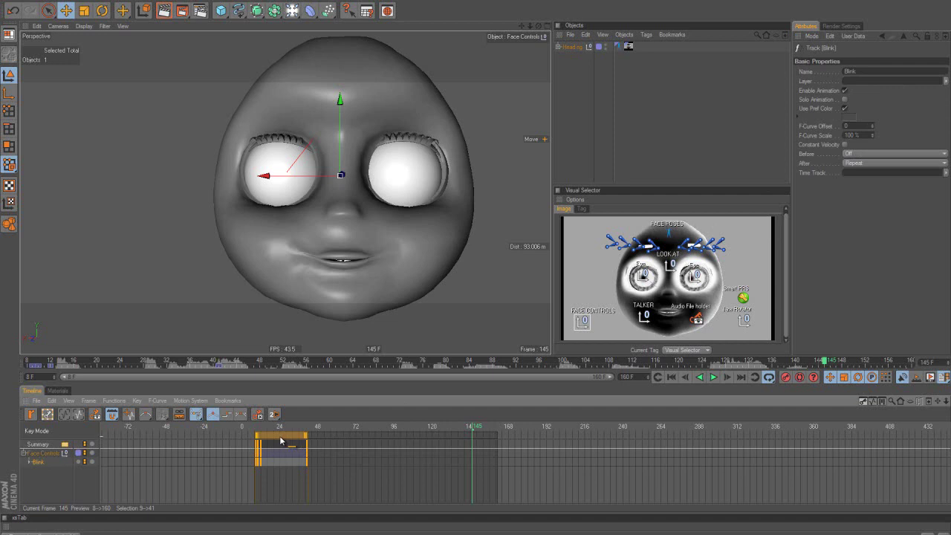
left_click_drag(279, 440, 530, 442)
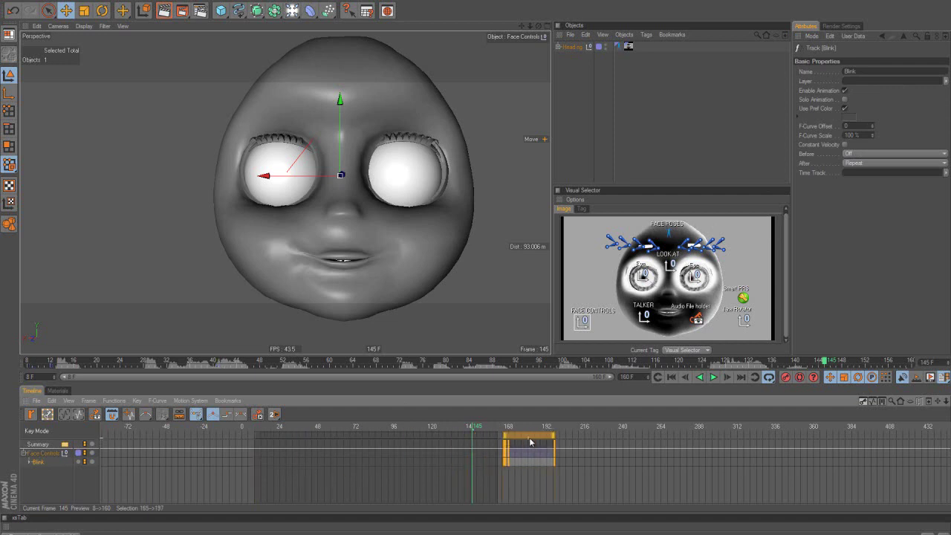
left_click(671, 377)
left_click(714, 377)
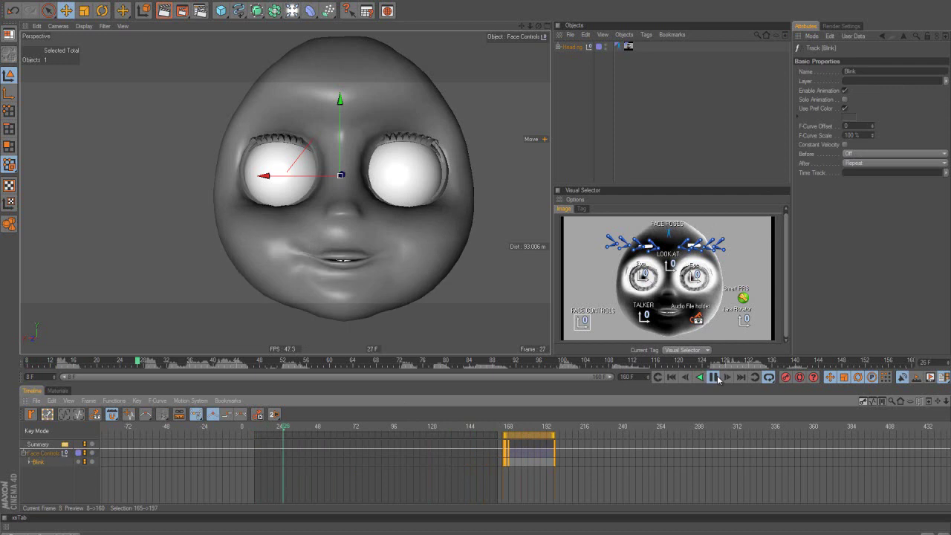
left_click(671, 377)
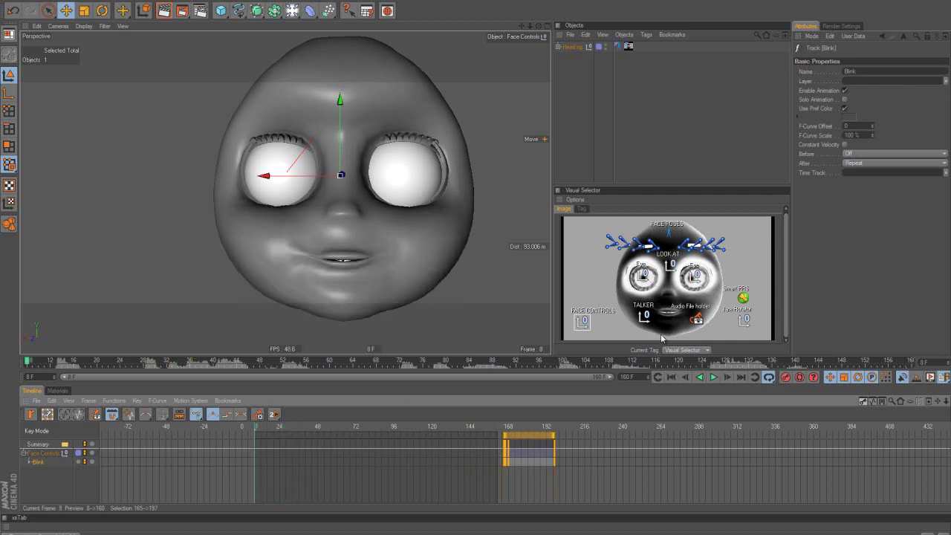
- Try the Face Morphs with Scared at 50%, Shout at about 51% and CRY at about 69%, playing the lip sync
left_click(582, 321)
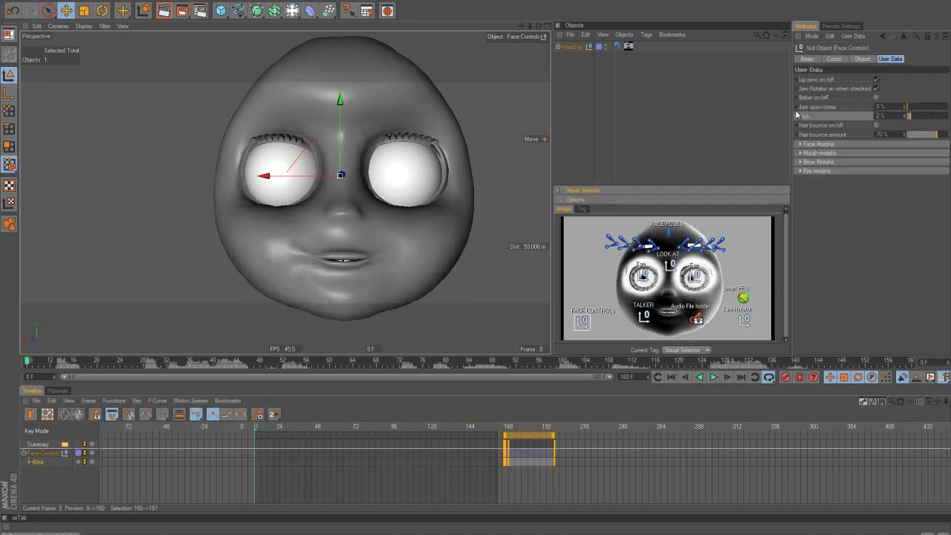
left_click(800, 144)
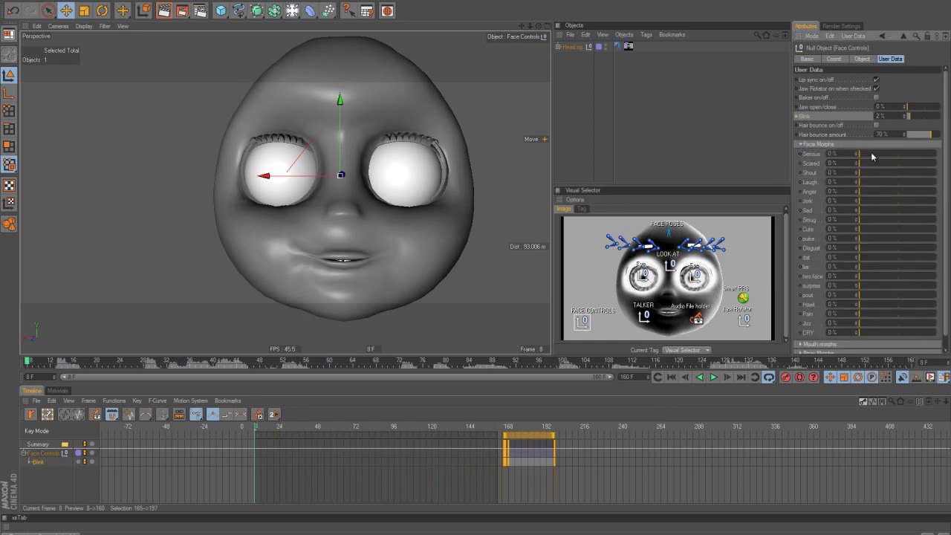
left_click_drag(869, 153, 899, 165)
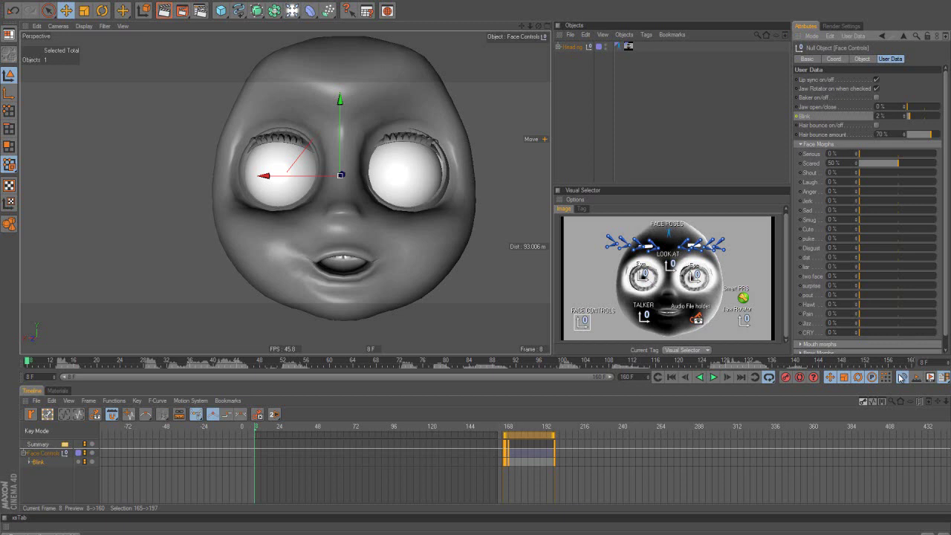
left_click(714, 376)
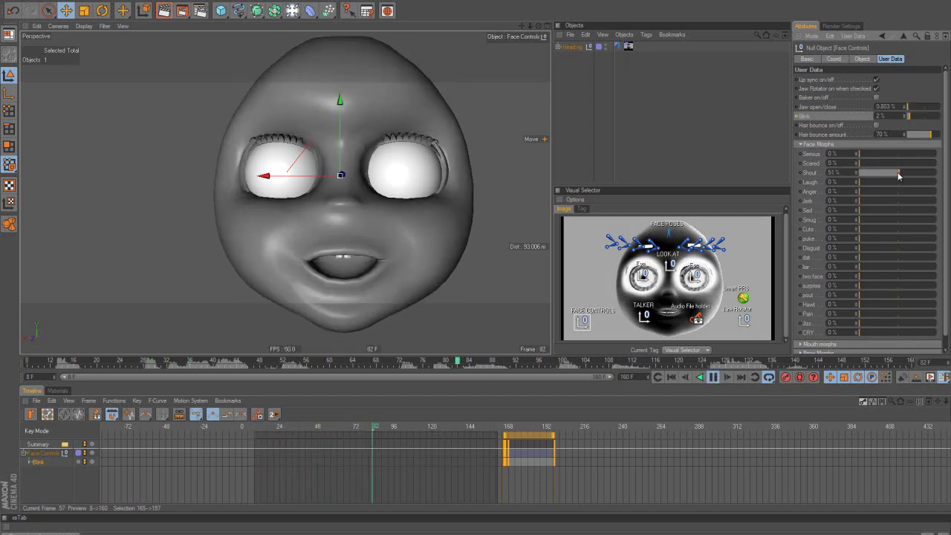
left_click_drag(860, 172, 881, 202)
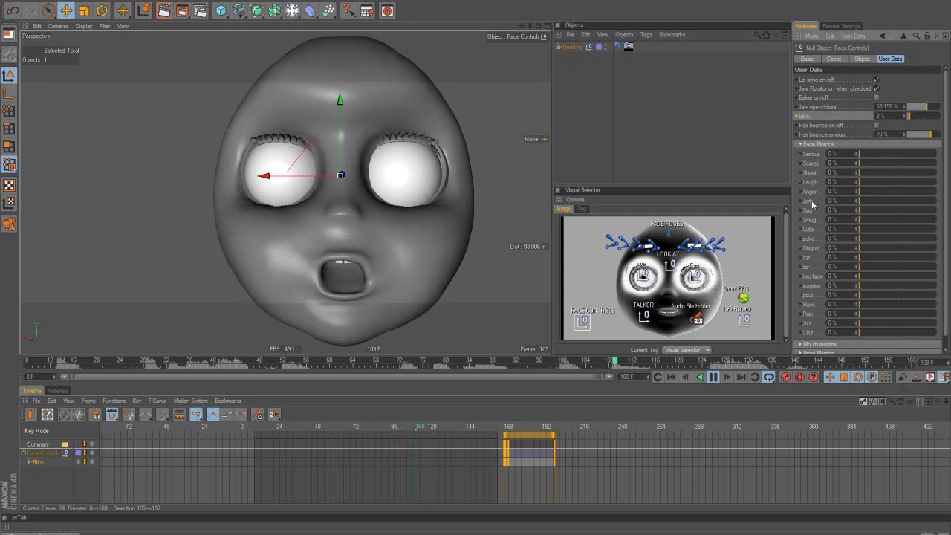
left_click_drag(866, 332, 895, 331)
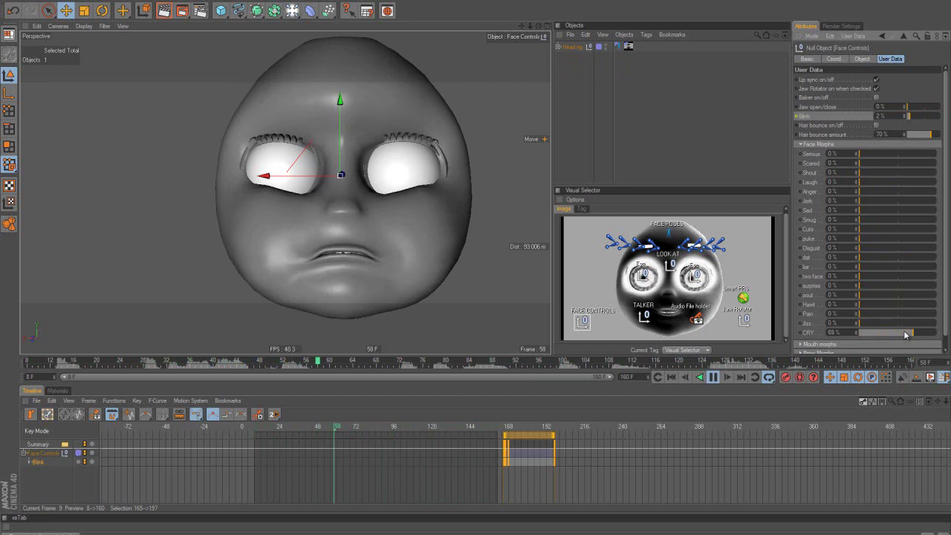
left_click(817, 144)
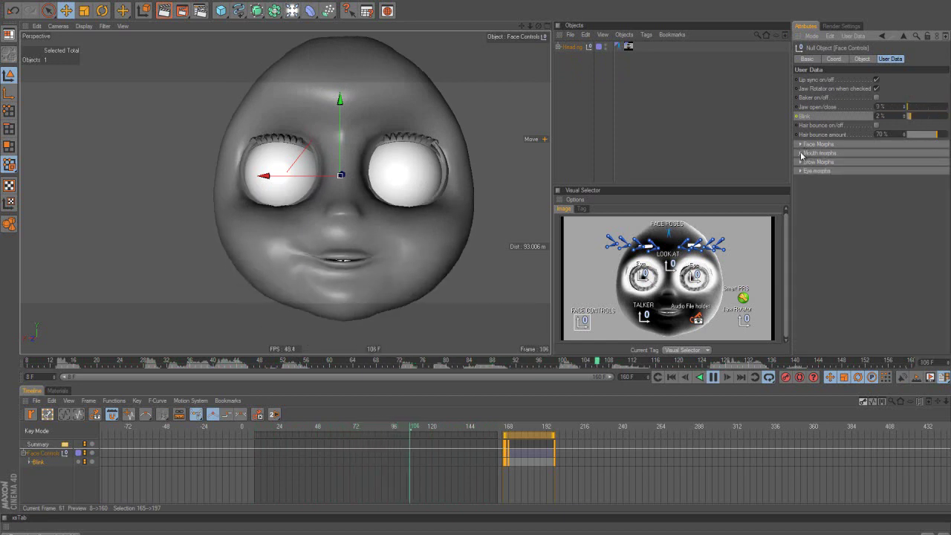
- Try the O shape in the Mouth morphs while the lip sync plays
left_click(820, 153)
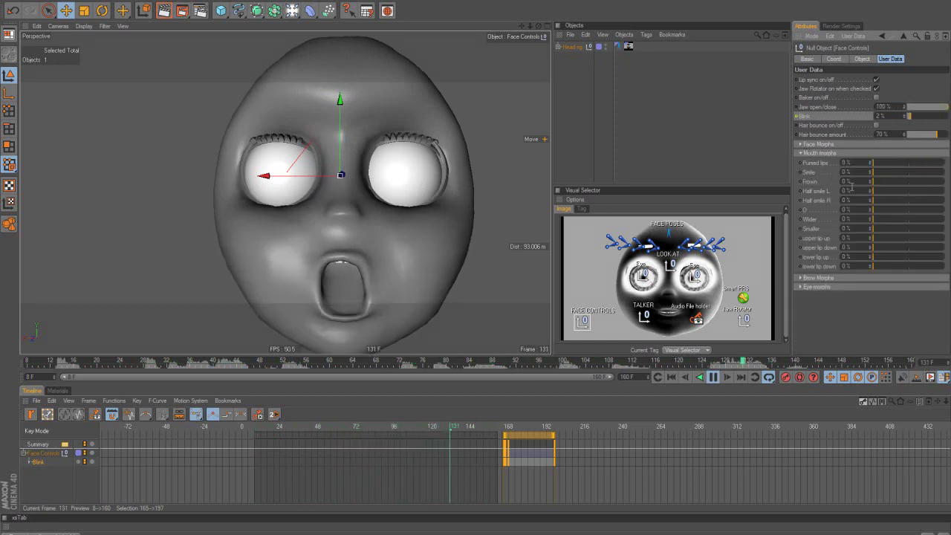
left_click_drag(884, 209, 903, 210)
left_click(820, 153)
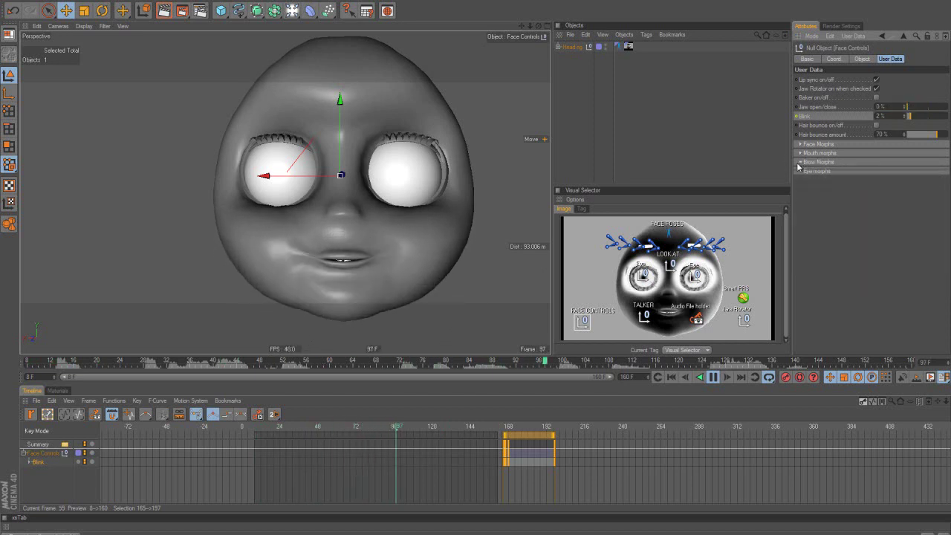
- Examine the controls in the Brow Morphs and Eye morphs groups while the lip sync plays
left_click(819, 162)
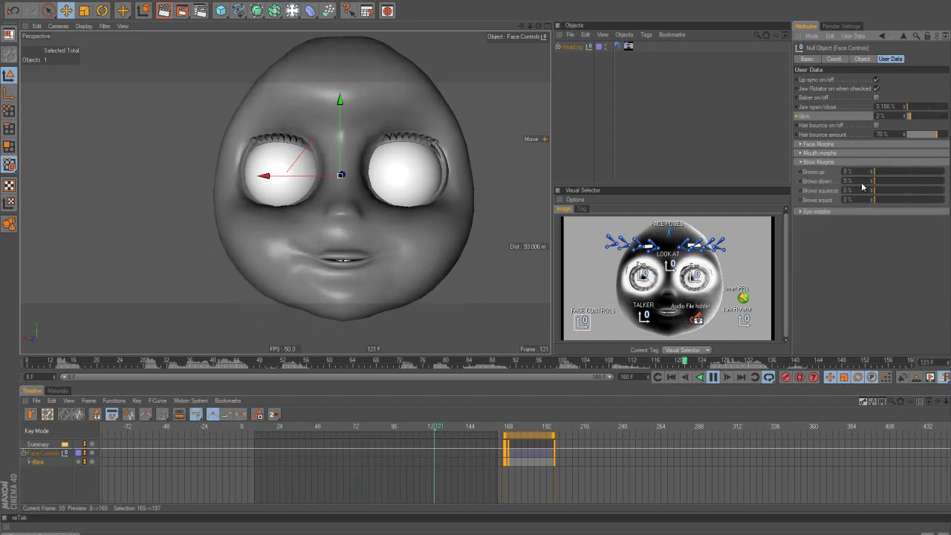
left_click(800, 162)
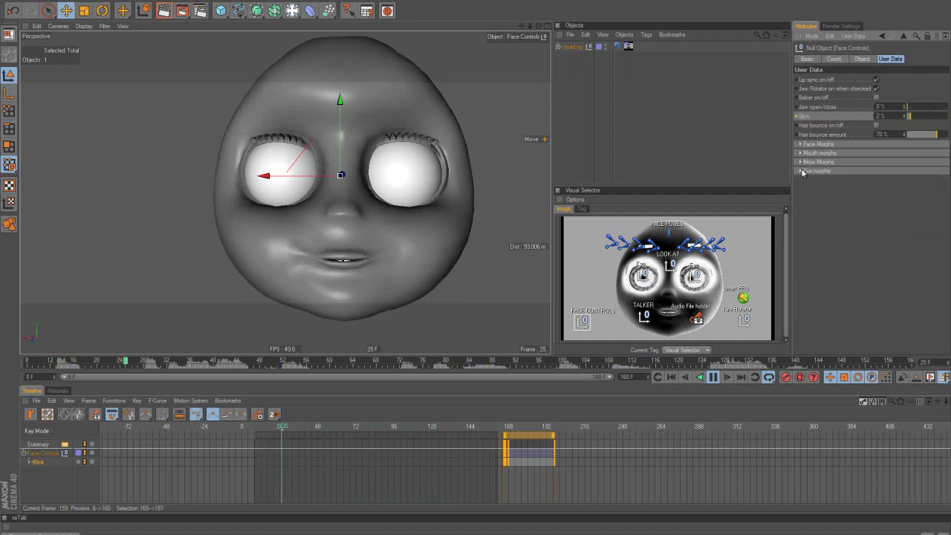
left_click(801, 170)
left_click_drag(904, 190, 913, 194)
left_click(801, 171)
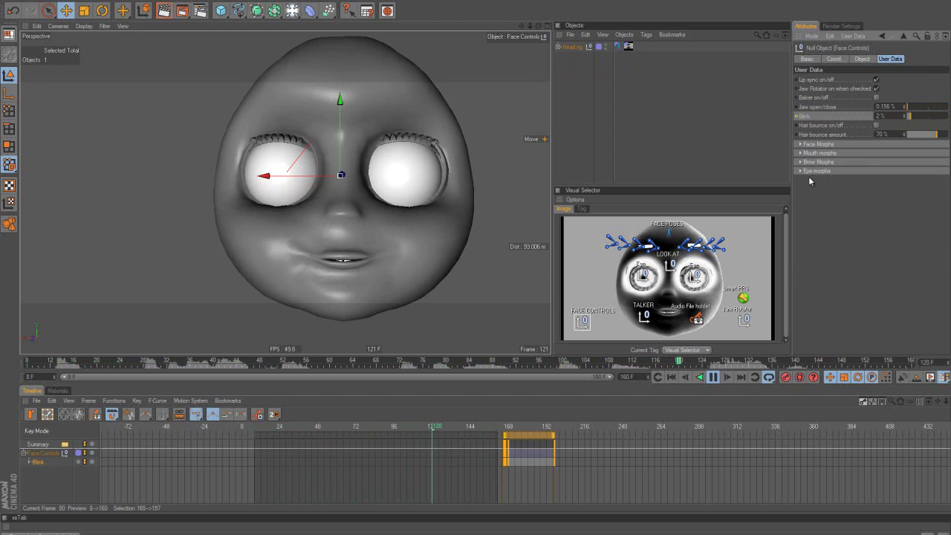
- Stop the preview, return to its first frame, and try moving the LOOK AT control across the face
left_click(713, 377)
left_click(670, 377)
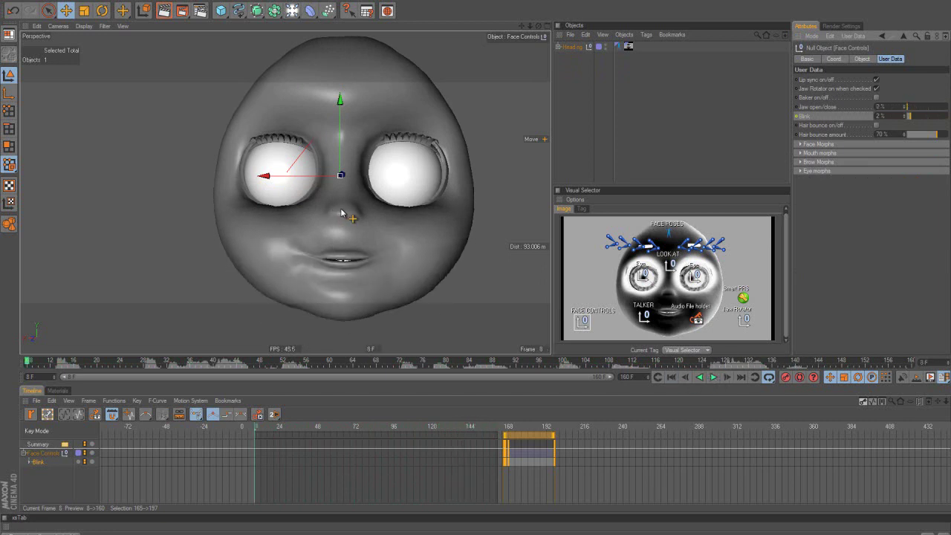
left_click(670, 269)
left_click_drag(391, 237, 234, 285)
- Try the Face Controls with Shout at 86%, a strong Smug morph and a raised Blink value
left_click(581, 321)
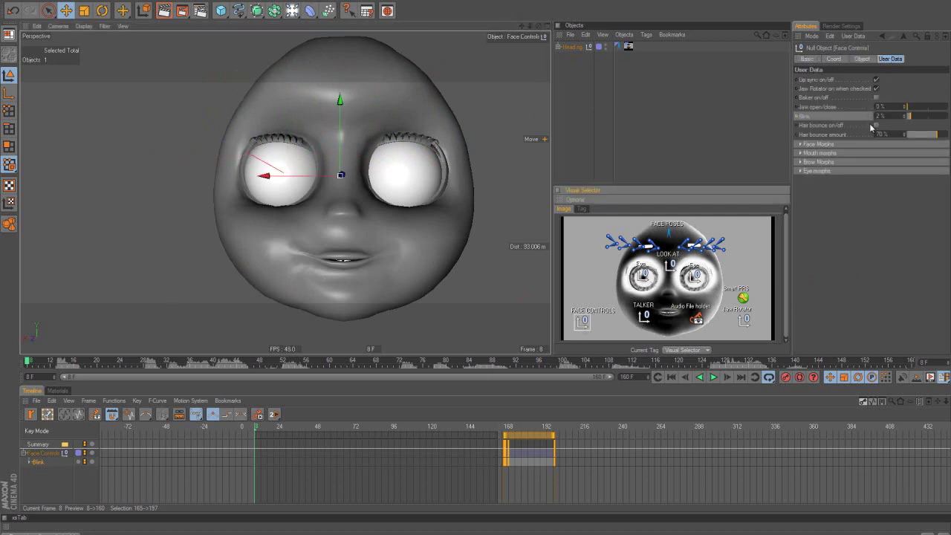
left_click(803, 145)
left_click_drag(859, 172, 927, 174)
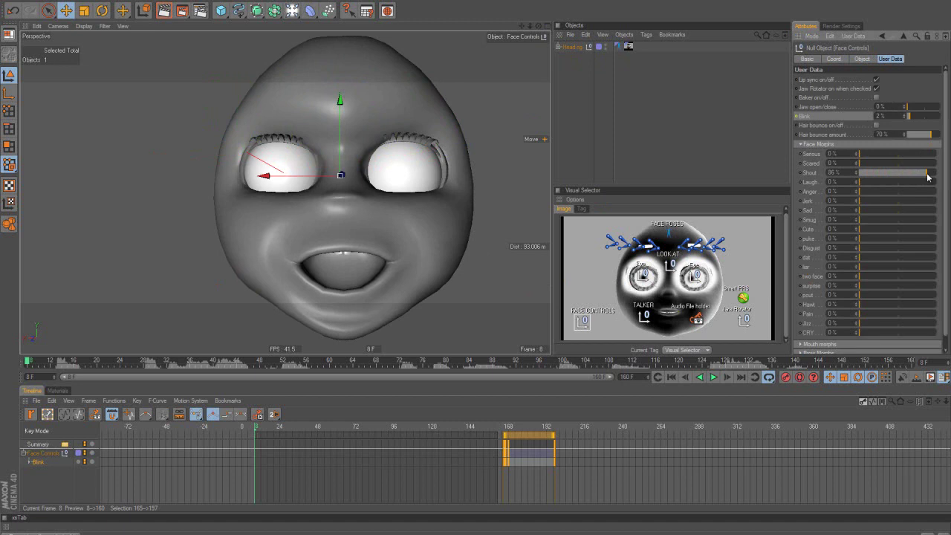
left_click_drag(900, 220, 933, 221)
mouse_move(913, 117)
left_mouse_down()
mouse_move(928, 119)
mouse_move(918, 125)
left_mouse_up()
- Restore the BASE pose from the FACE POSES tag to reset the face
left_click(673, 237)
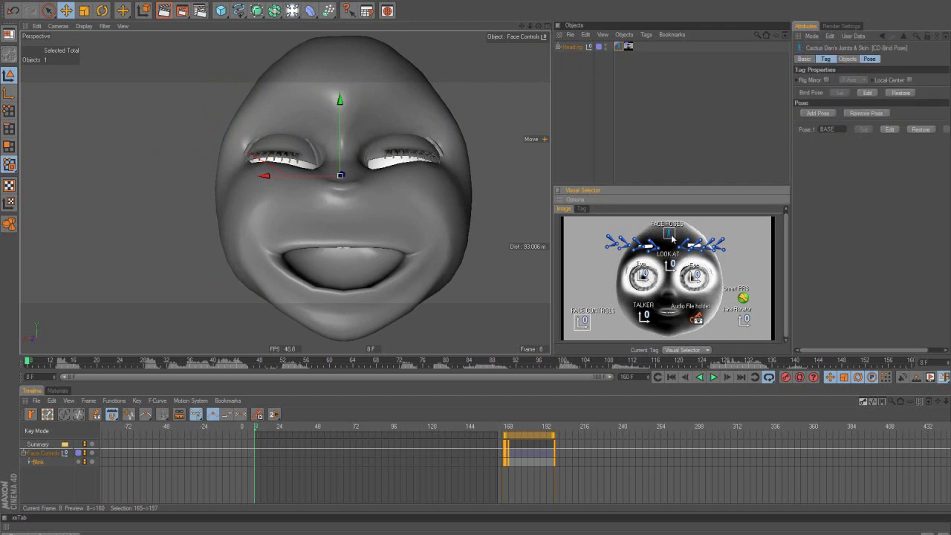
left_click(919, 130)
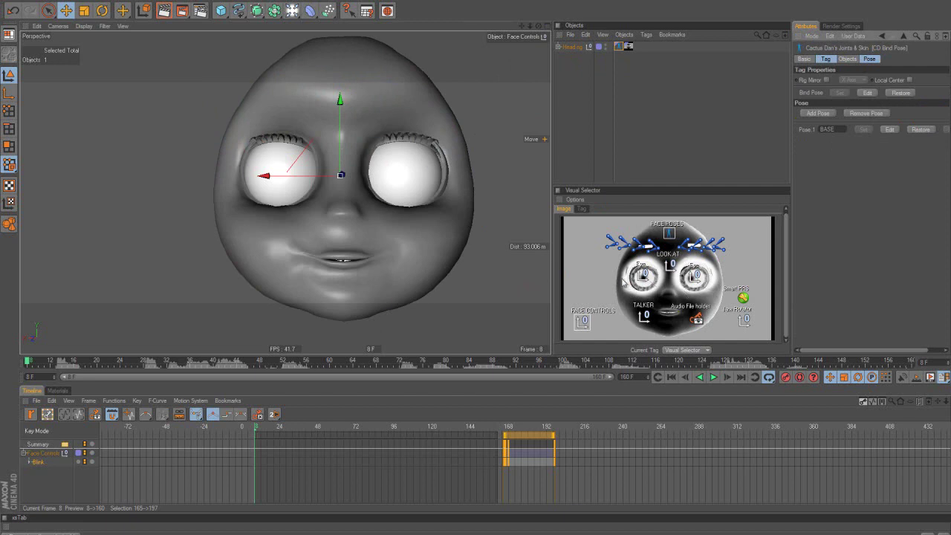
- Try out the brow joints above both eyes, selecting them one after another
left_click(649, 246)
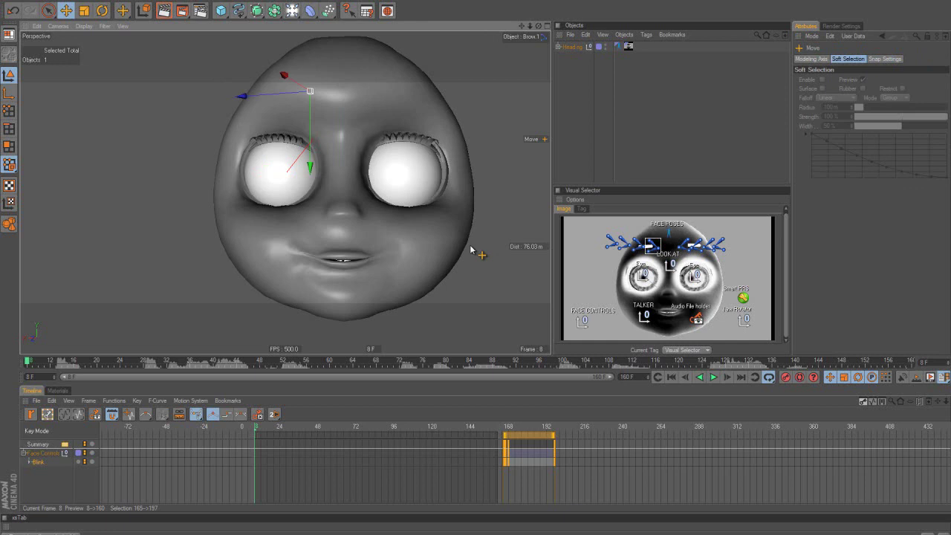
left_click_drag(470, 220, 458, 270)
left_click(630, 242)
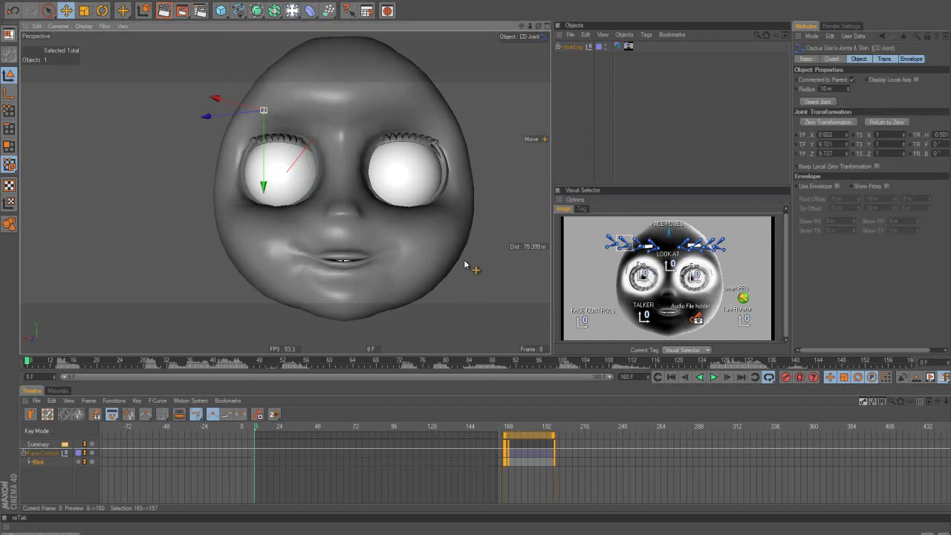
left_click(695, 245)
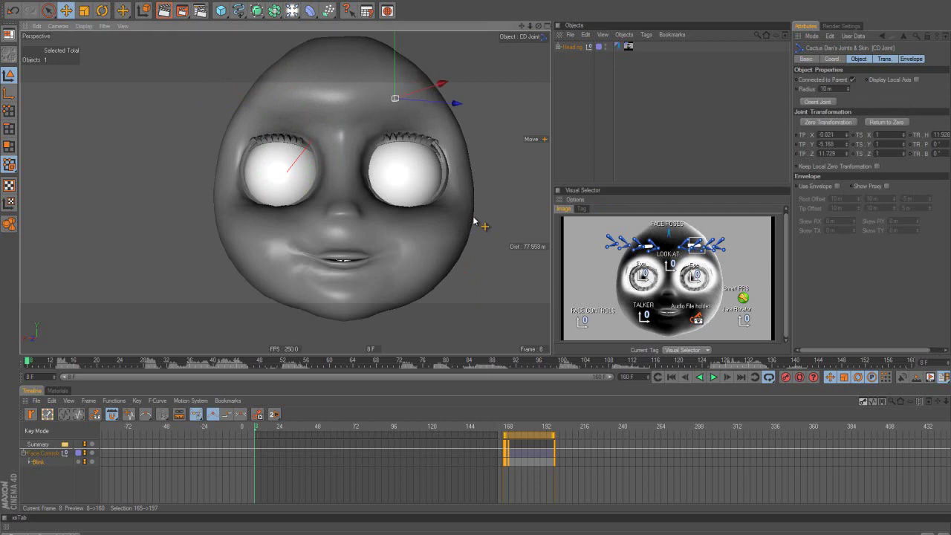
left_click(684, 245)
left_click_drag(495, 231, 501, 195)
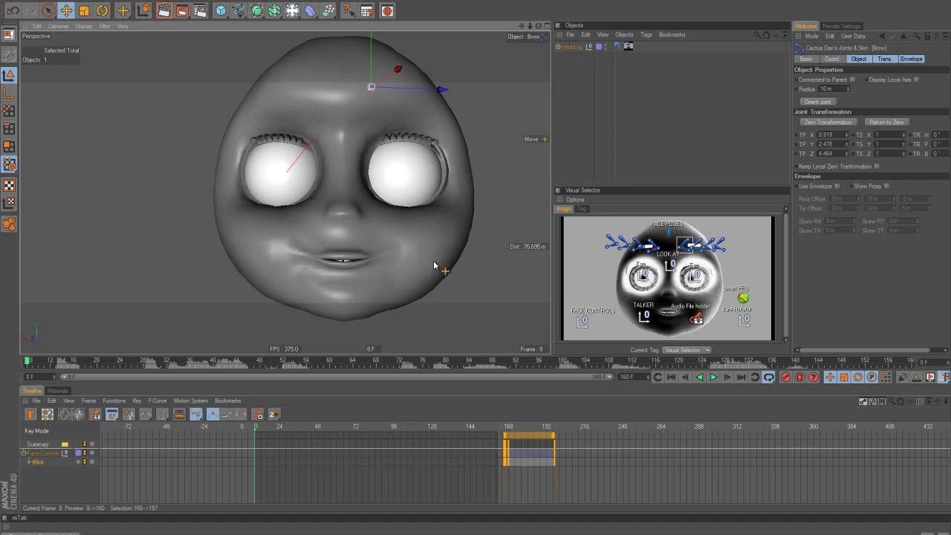
- Select the Face Controls again and collapse the Face Morphs group
left_click_drag(477, 278, 462, 271, "alt")
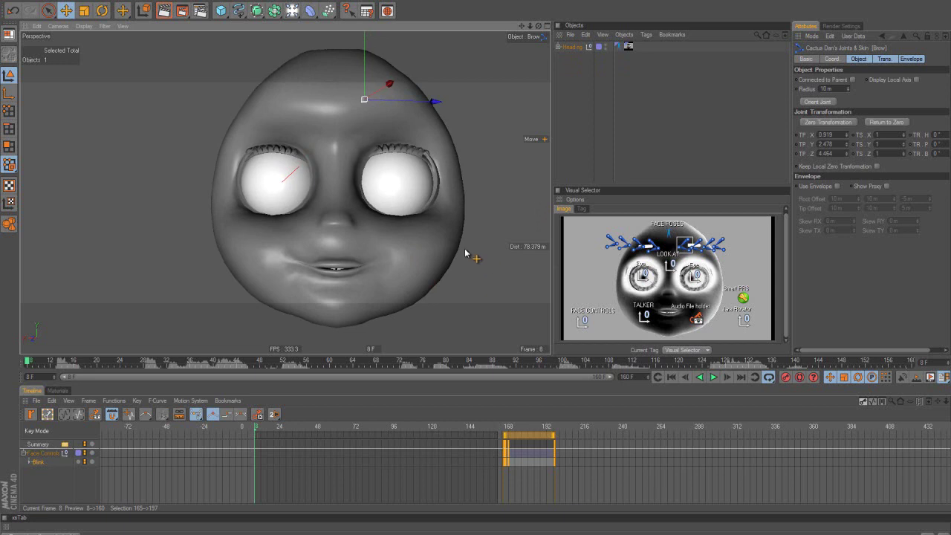
left_click(581, 316)
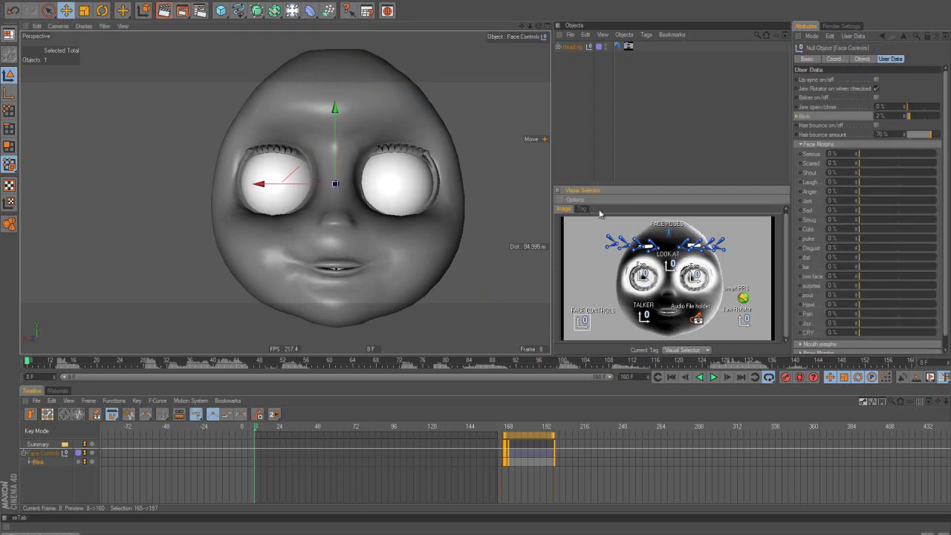
left_click(800, 144)
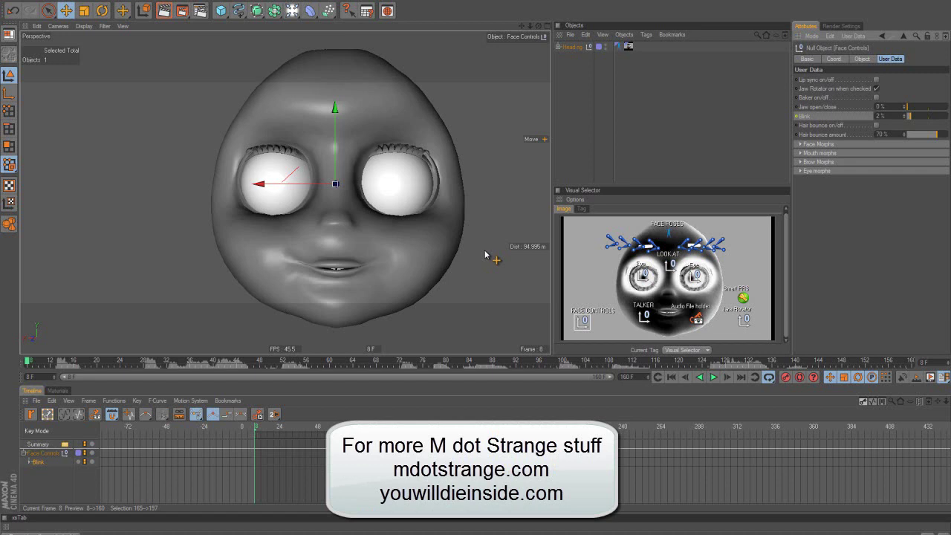
scroll(485, 254, "up", 4)
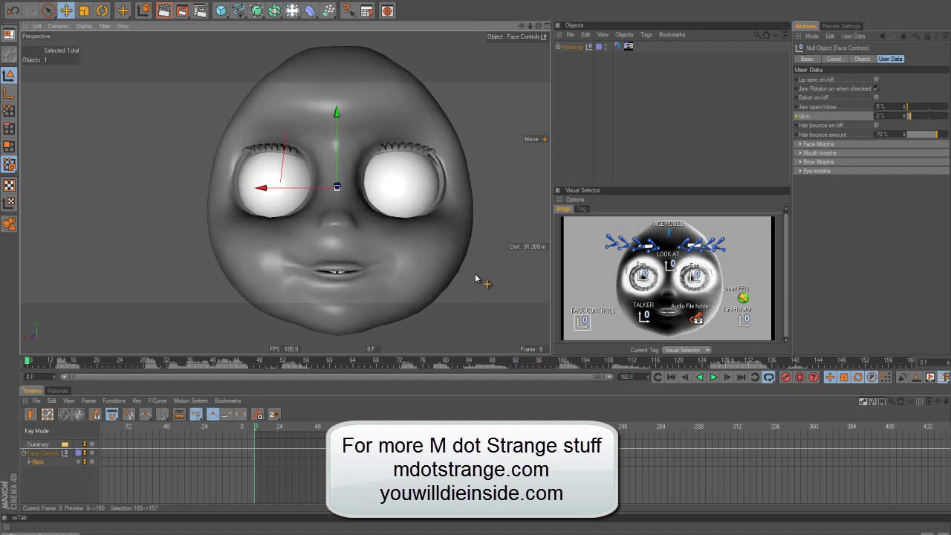
scroll(473, 271, "down", 2)
left_click_drag(475, 272, 485, 276, "alt")
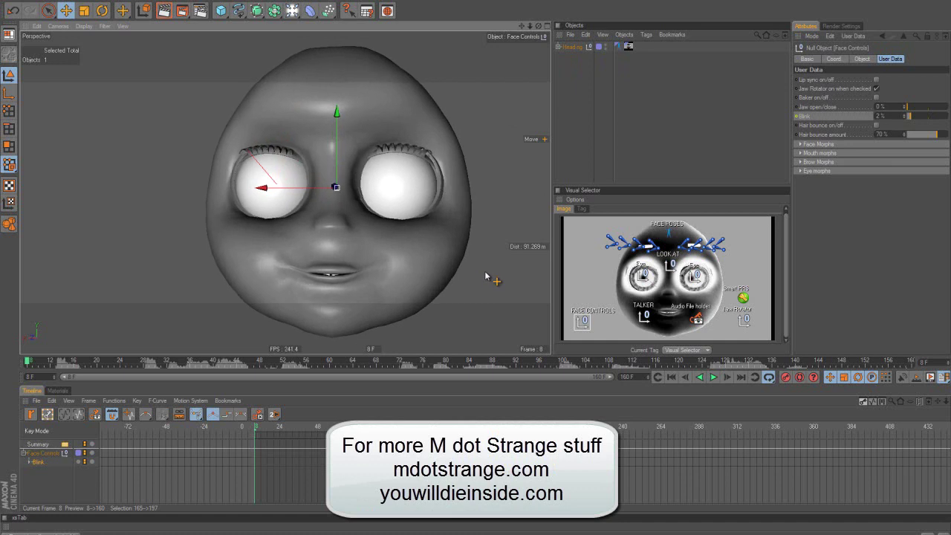
scroll(486, 276, "down", 1)
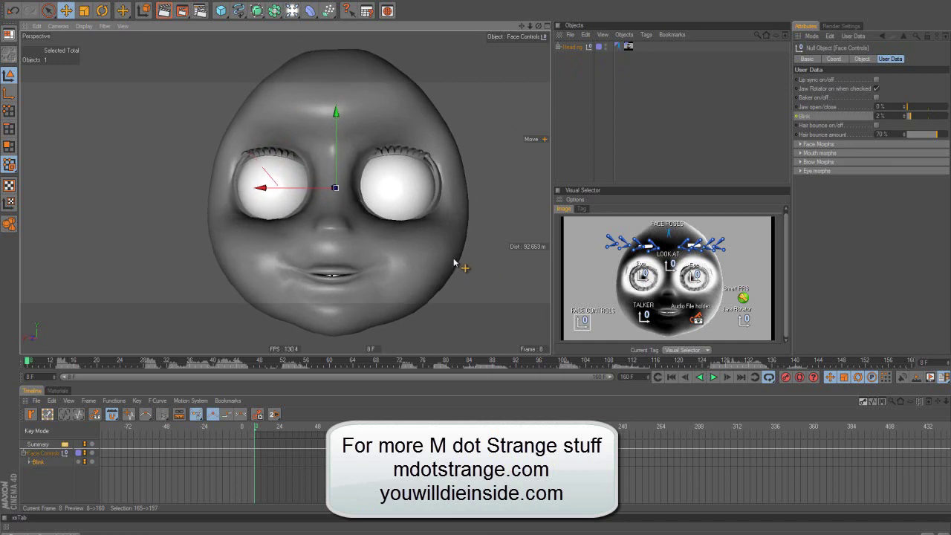